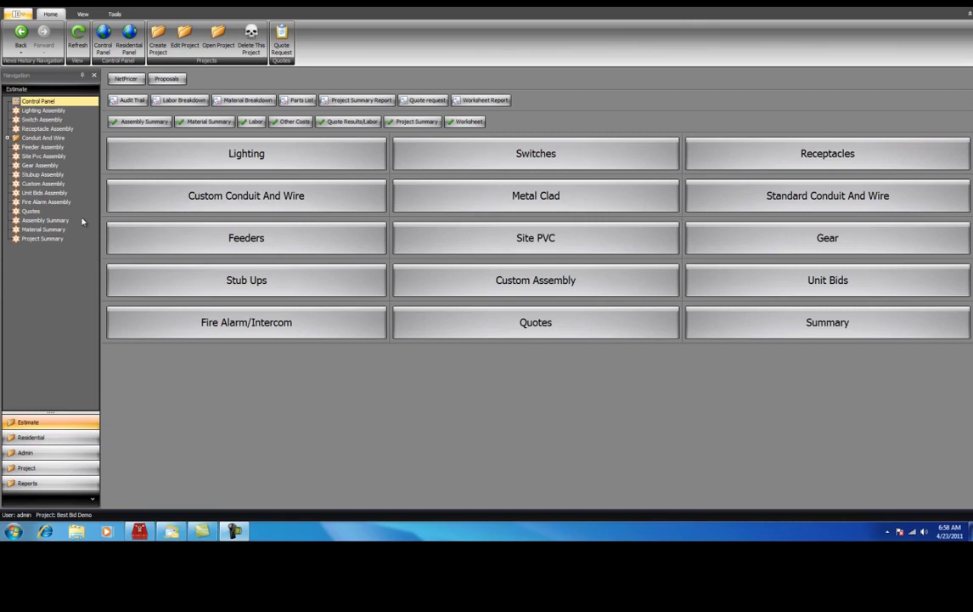
- Create a new lighting assembly and enter tags A through K as sequence 1–11
{"action": "left_click", "coordinate": [141, 161]}
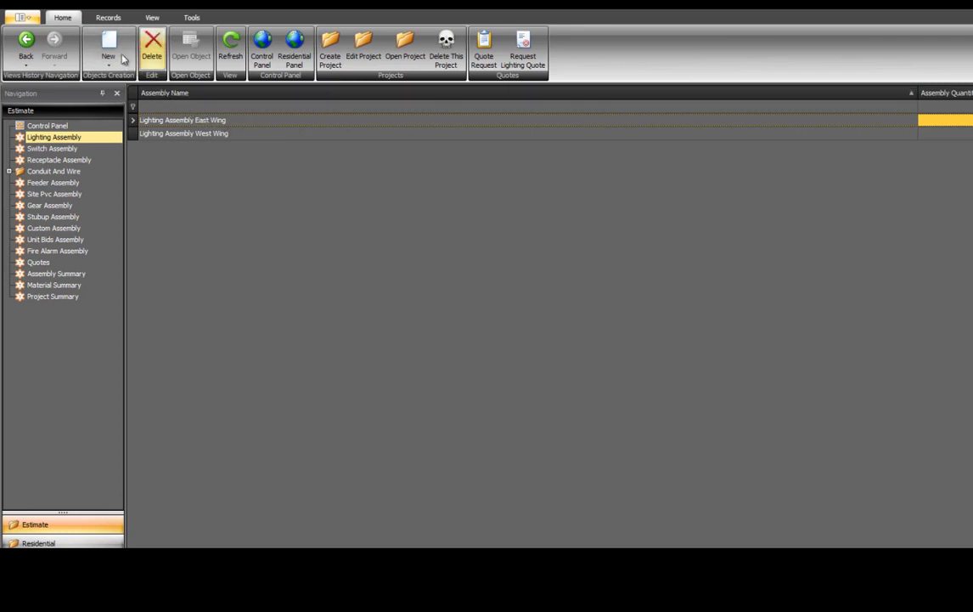
{"action": "left_click", "coordinate": [109, 50]}
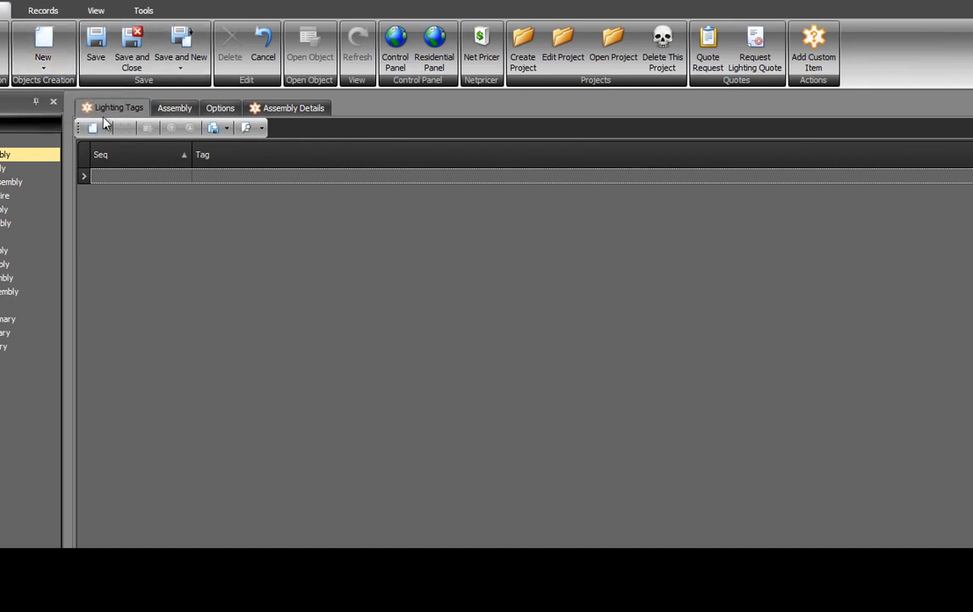
{"action": "left_click", "coordinate": [203, 177]}
{"action": "type", "text": "A B C D"}
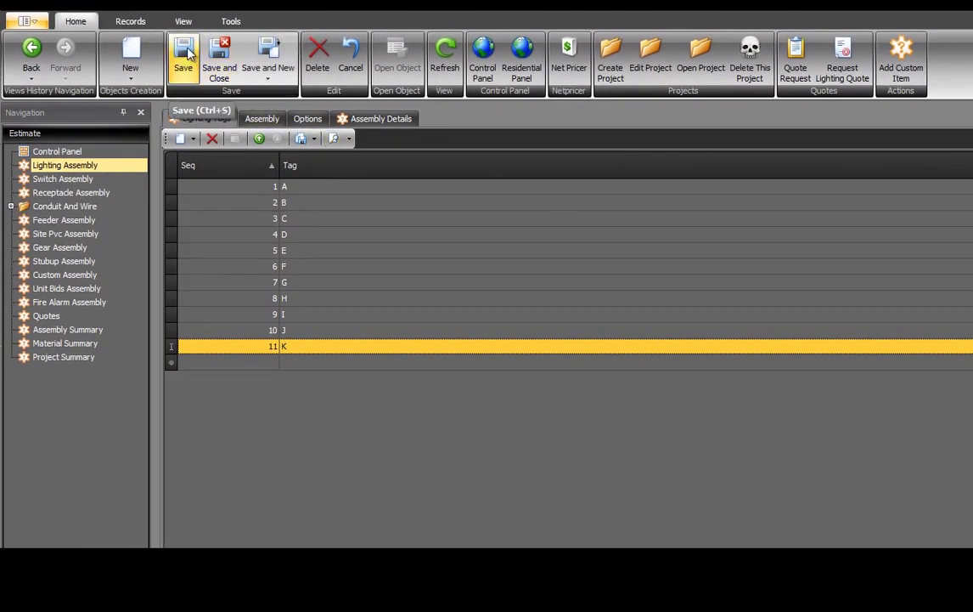
- Save the tags, then give Lighting Assembly # 3 job phase Lighting and location E1
{"action": "left_click", "coordinate": [189, 53]}
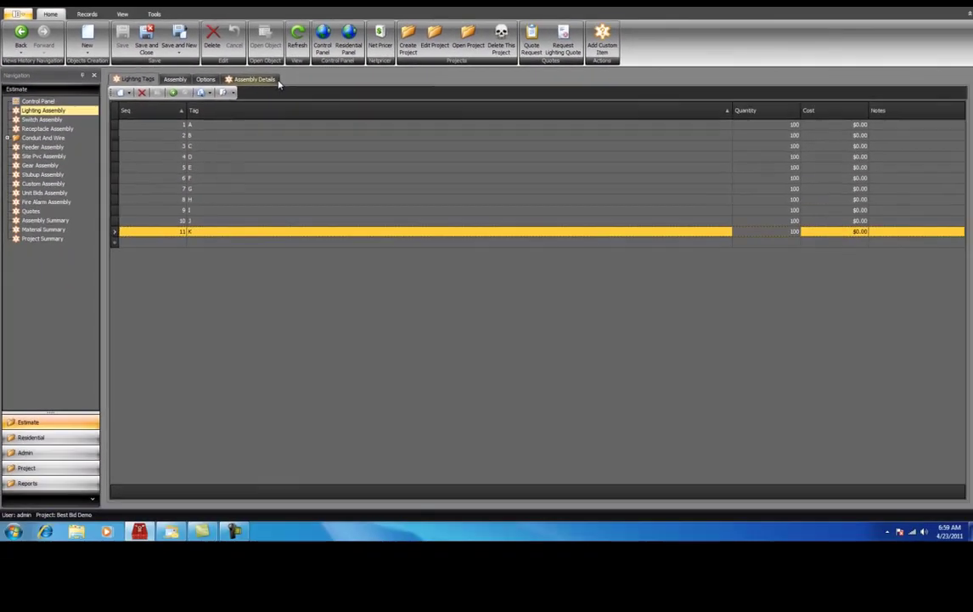
{"action": "left_click", "coordinate": [274, 80]}
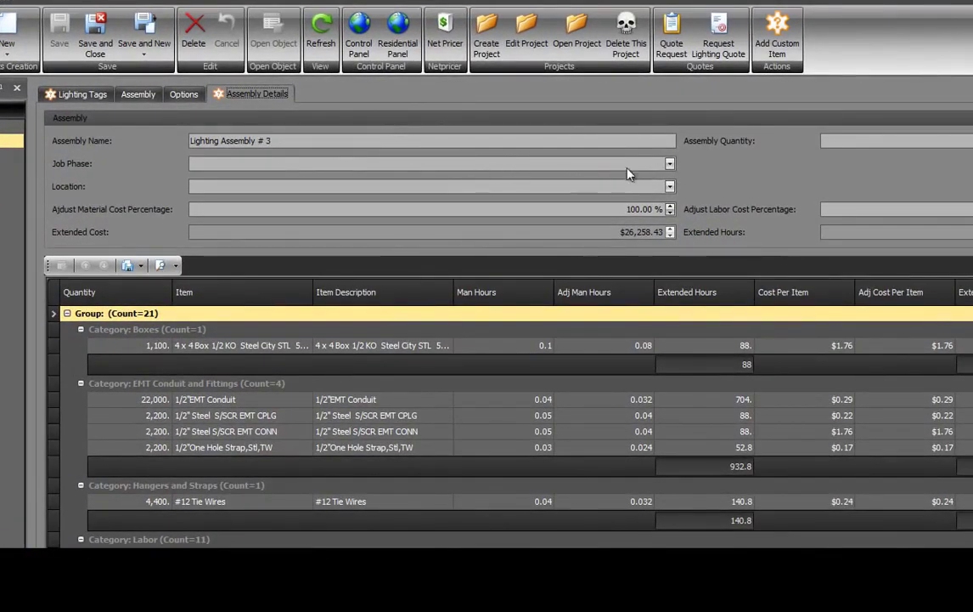
{"action": "left_click", "coordinate": [670, 164]}
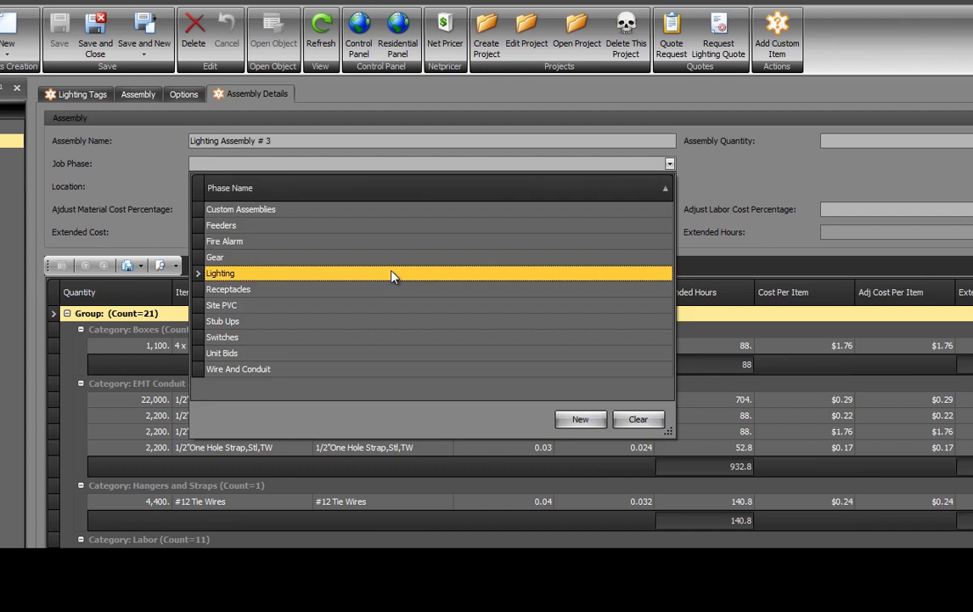
{"action": "left_click", "coordinate": [391, 273]}
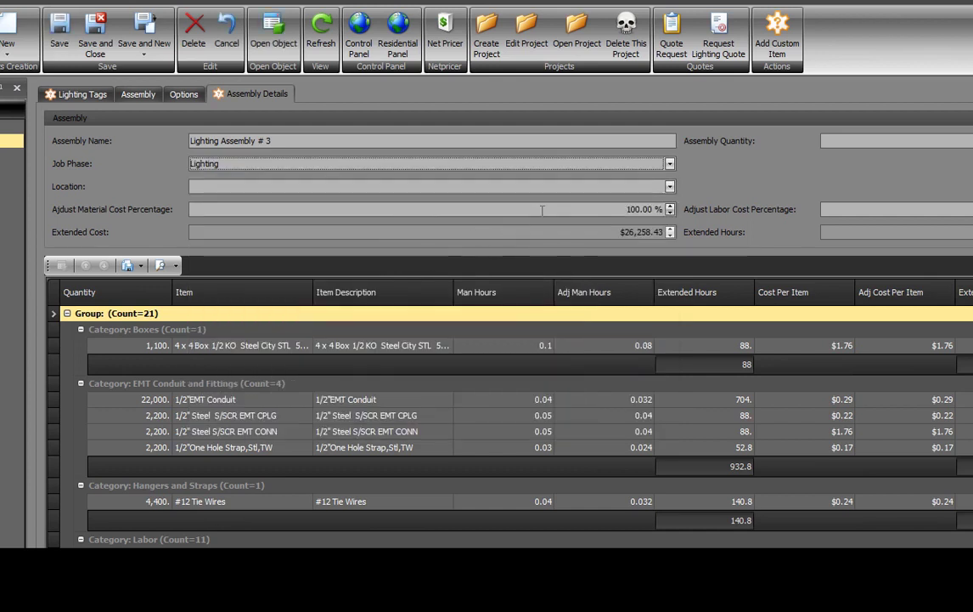
{"action": "left_click", "coordinate": [670, 187]}
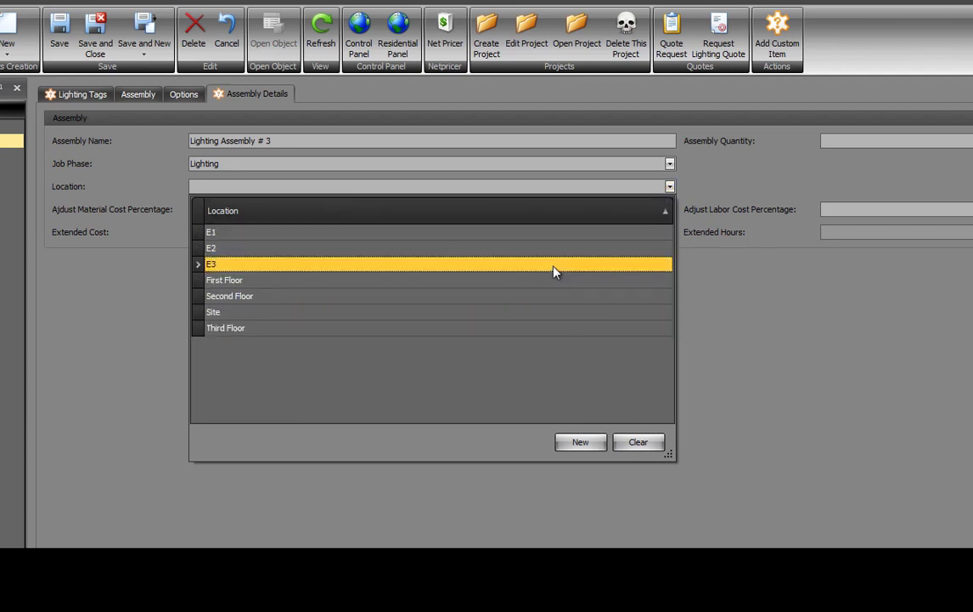
{"action": "left_click", "coordinate": [553, 238]}
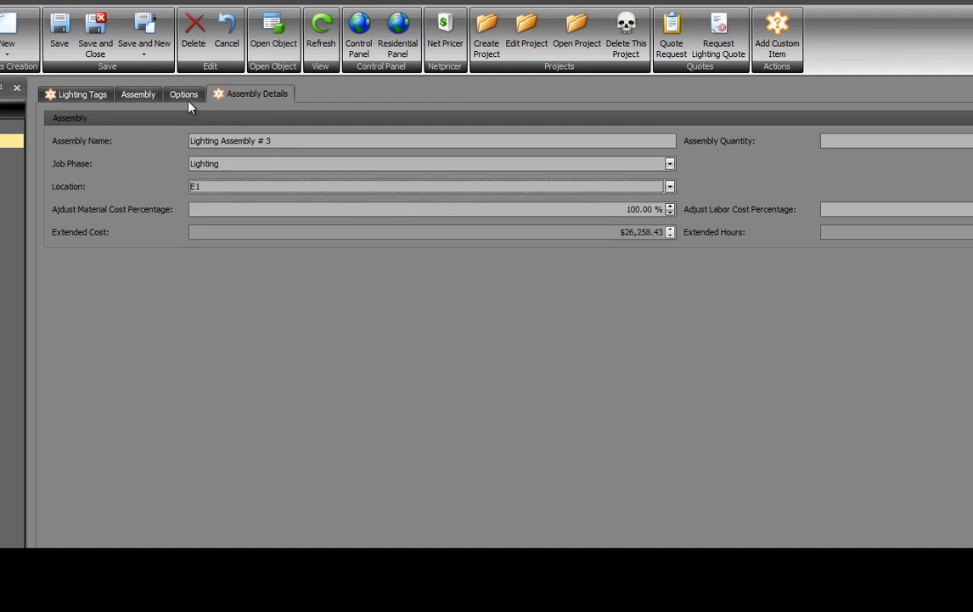
- Save Lighting Assembly # 3 and review its 21 items, from 4x4 boxes to fixture labor
{"action": "left_click", "coordinate": [59, 34]}
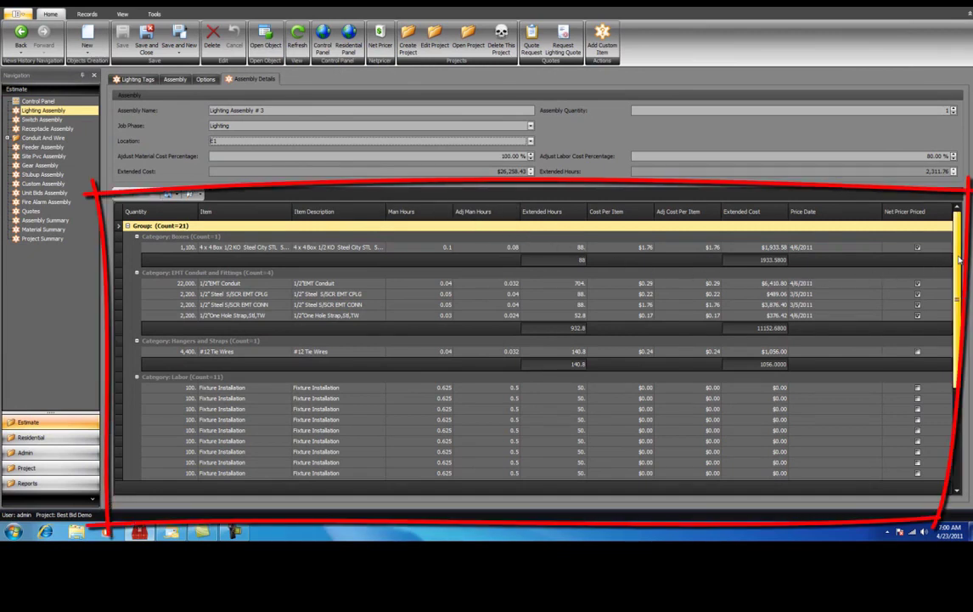
{"action": "scroll", "coordinate": [535, 348], "scroll_direction": "down", "scroll_amount": 3}
{"action": "scroll", "coordinate": [960, 286], "scroll_direction": "down", "scroll_amount": 2}
{"action": "scroll", "coordinate": [960, 286], "scroll_direction": "up", "scroll_amount": 4}
{"action": "scroll", "coordinate": [960, 286], "scroll_direction": "up", "scroll_amount": 2}
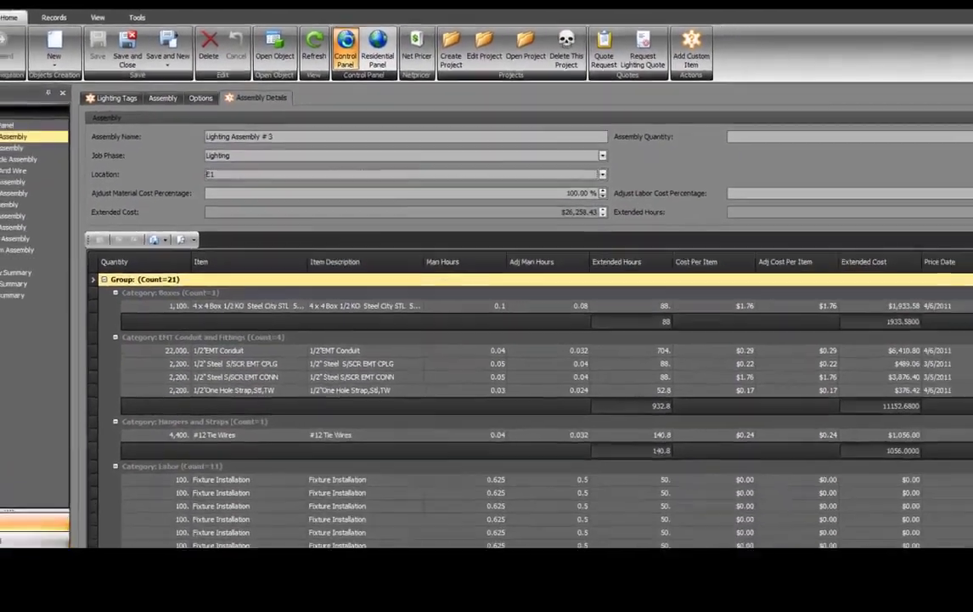
- Return from Lighting Assembly # 3 to the Control Panel
{"action": "left_click", "coordinate": [346, 50]}
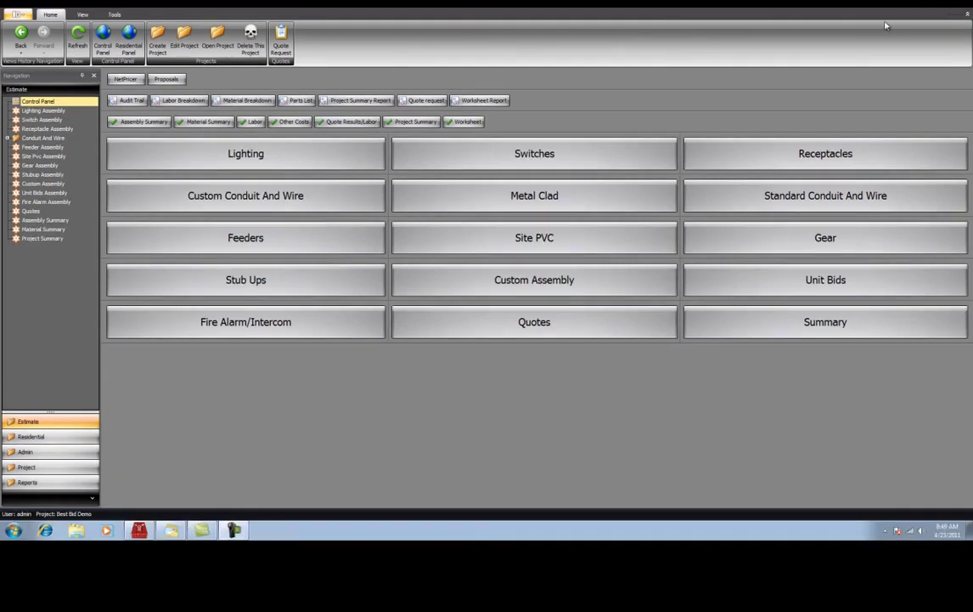
- Create a new switch assembly and step through its seven 1- to 3-switch gang-plate rows
{"action": "left_click", "coordinate": [596, 153]}
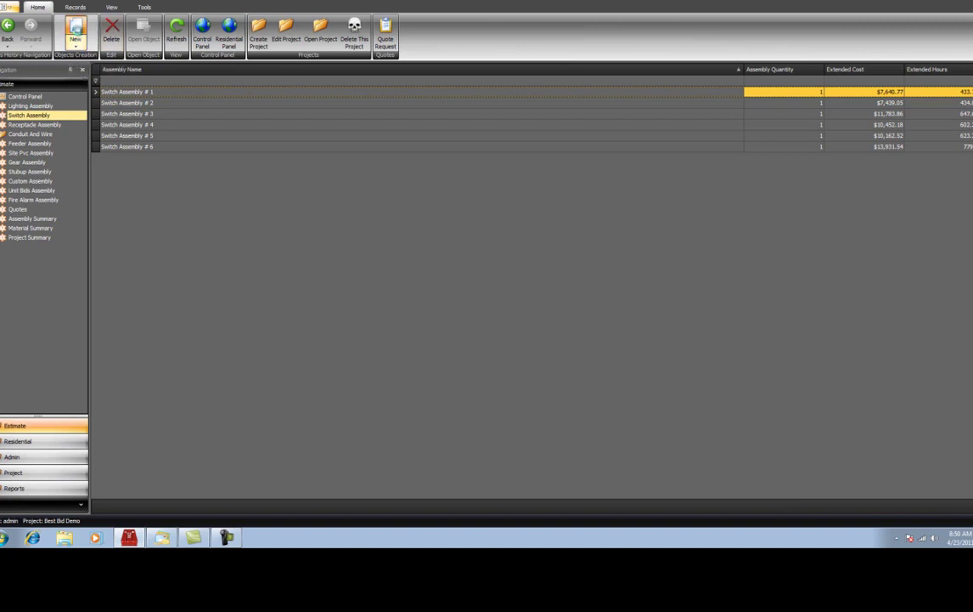
{"action": "left_click", "coordinate": [76, 34]}
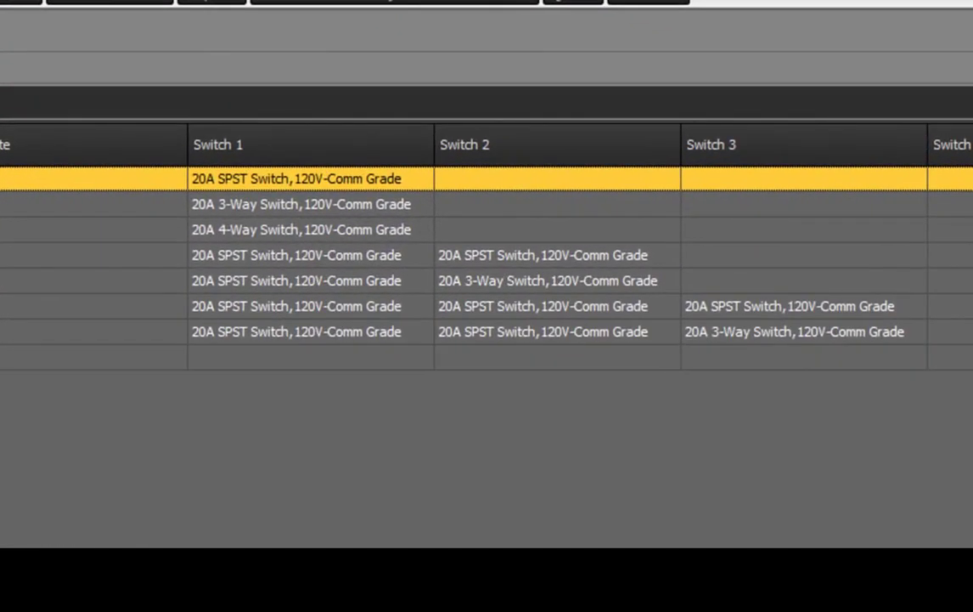
{"action": "left_click", "coordinate": [301, 204]}
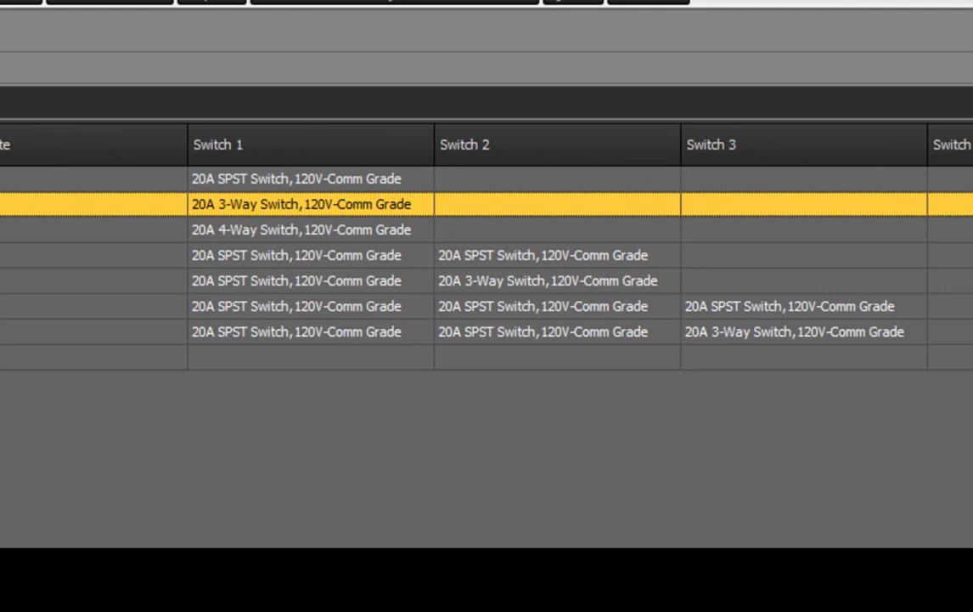
{"action": "left_click", "coordinate": [301, 229]}
{"action": "left_click", "coordinate": [302, 255]}
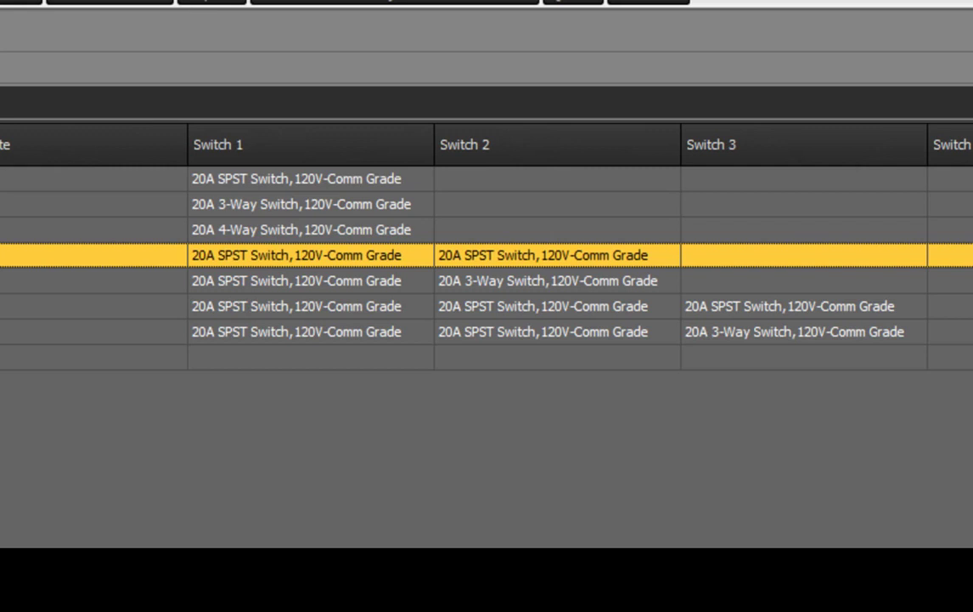
{"action": "left_click", "coordinate": [302, 281]}
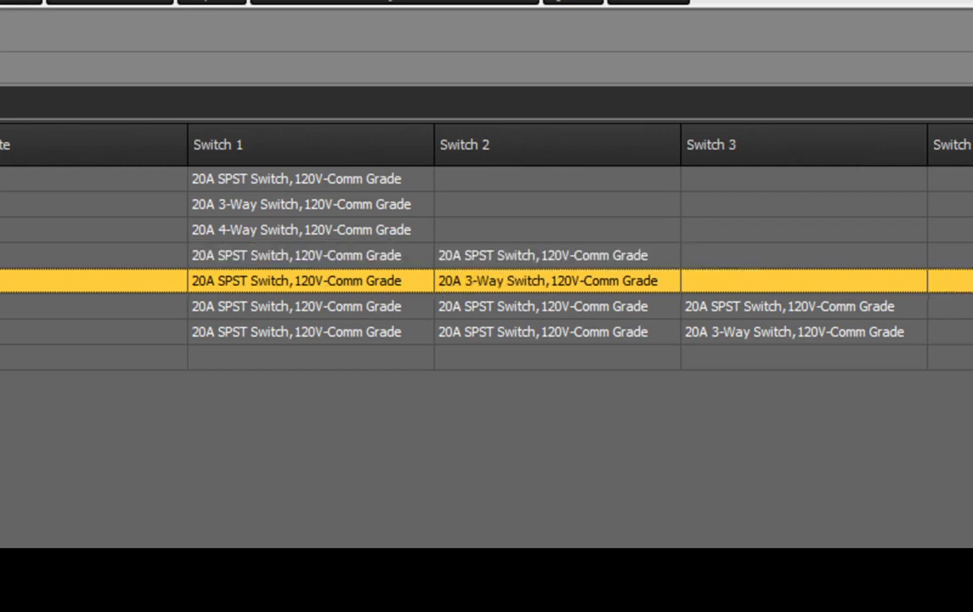
{"action": "left_click", "coordinate": [302, 306]}
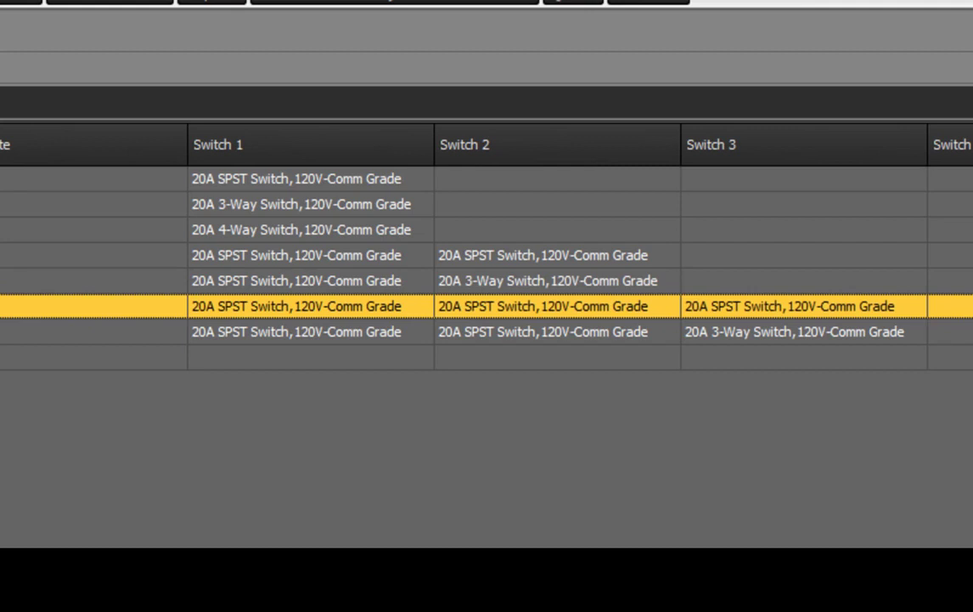
{"action": "left_click", "coordinate": [301, 332]}
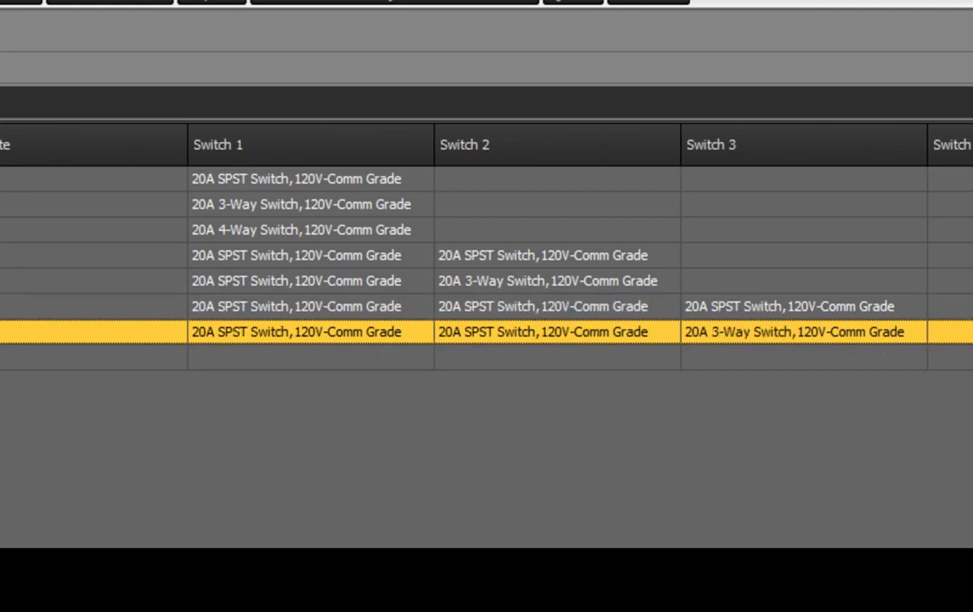
{"action": "left_click", "coordinate": [106, 219]}
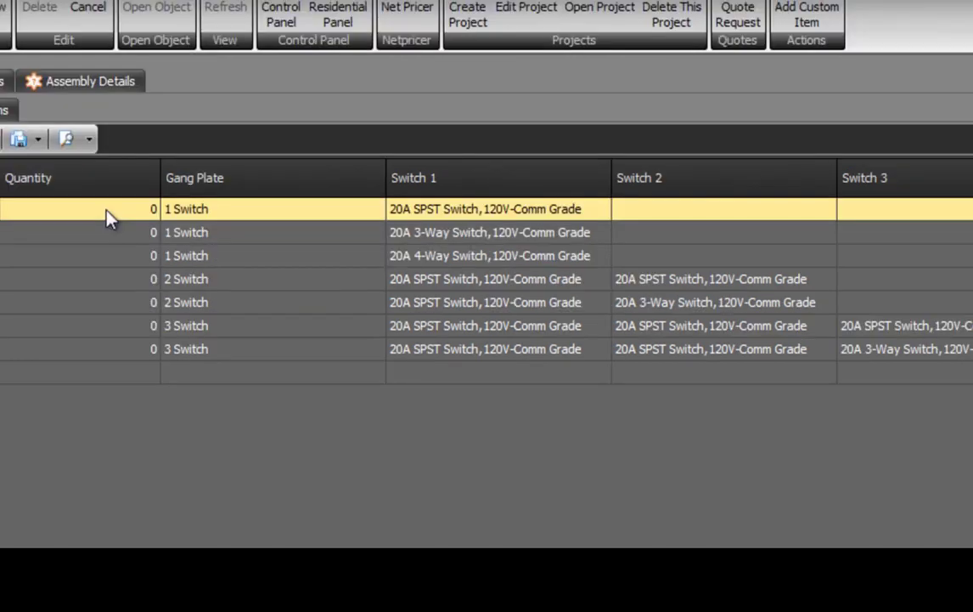
- Set switch rows 1–7 quantities to 300, 200, 15, 45, 48, 52 and 1
{"action": "left_click", "coordinate": [106, 218]}
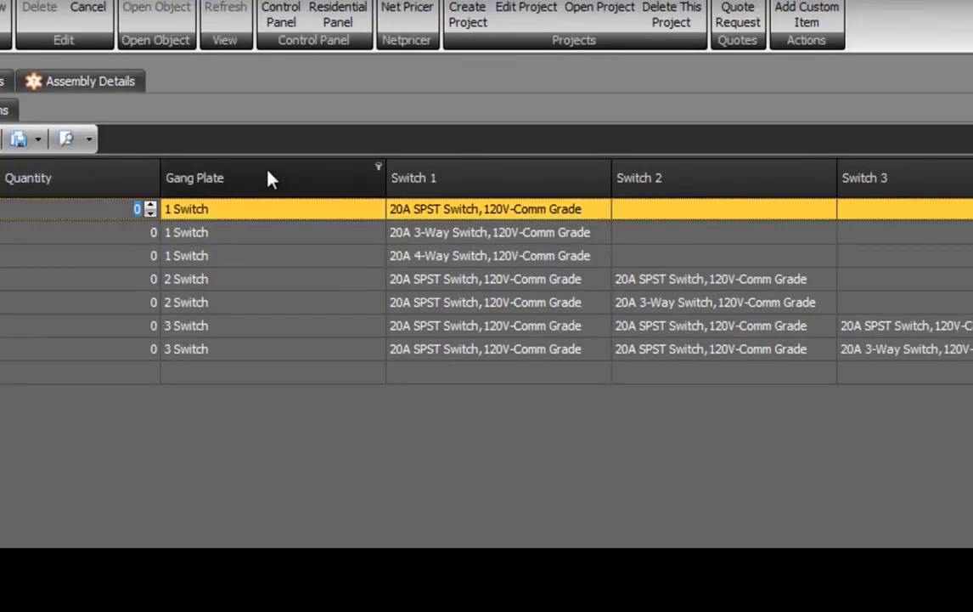
{"action": "type", "text": "300"}
{"action": "key", "text": "Return"}
{"action": "type", "text": "200"}
{"action": "key", "text": "Return"}
{"action": "type", "text": "15"}
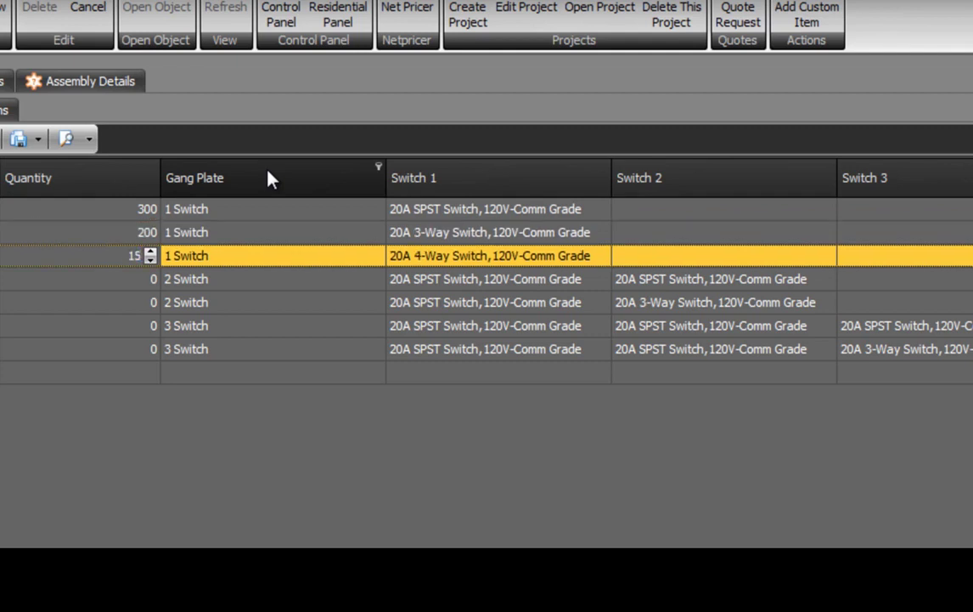
{"action": "key", "text": "Return"}
{"action": "type", "text": "45"}
{"action": "key", "text": "Return"}
{"action": "type", "text": "48"}
{"action": "key", "text": "Return"}
{"action": "type", "text": "52"}
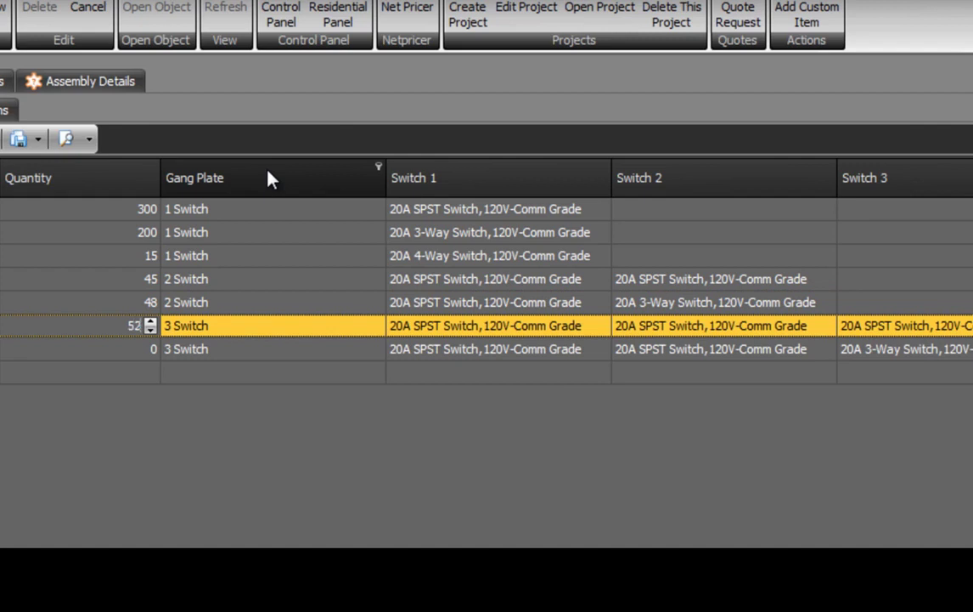
{"action": "key", "text": "Return"}
{"action": "type", "text": "1"}
{"action": "key", "text": "Return"}
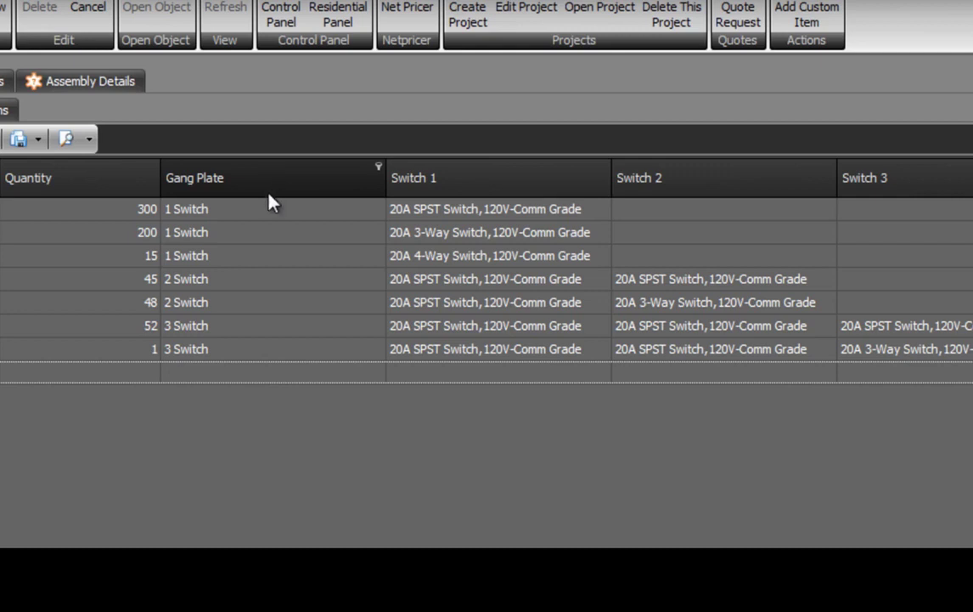
- Add row 8: 25 Occupancy Sensor Wall Switches, 1 Switch gang, plastic 1 Gang plate; save
{"action": "left_click", "coordinate": [119, 376]}
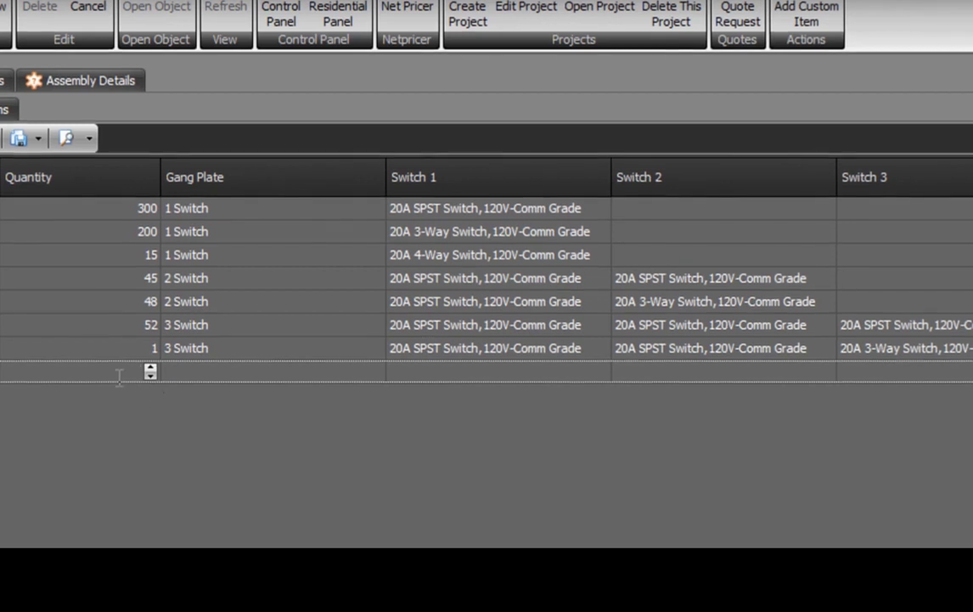
{"action": "type", "text": "25"}
{"action": "left_click", "coordinate": [208, 339]}
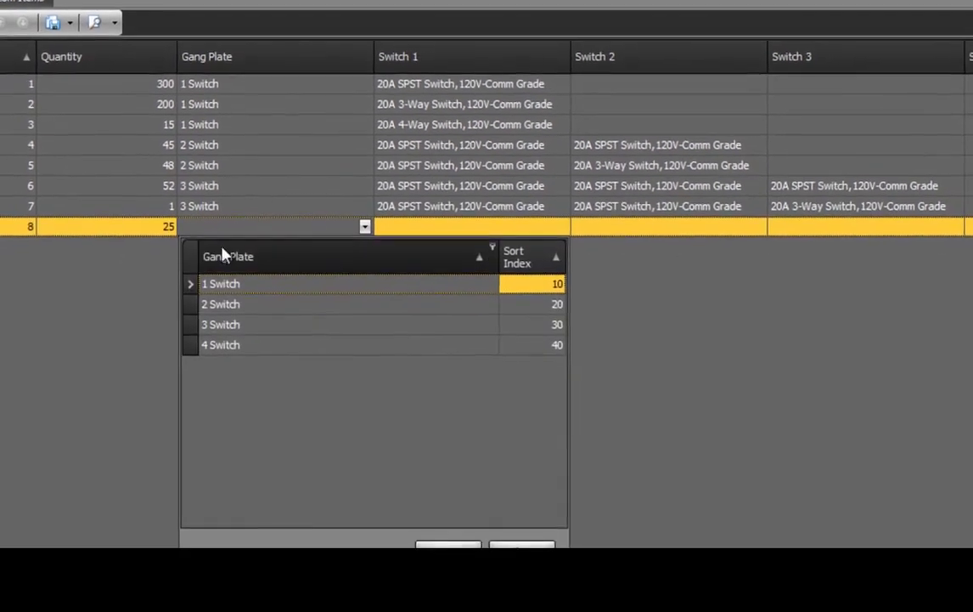
{"action": "left_click", "coordinate": [232, 296]}
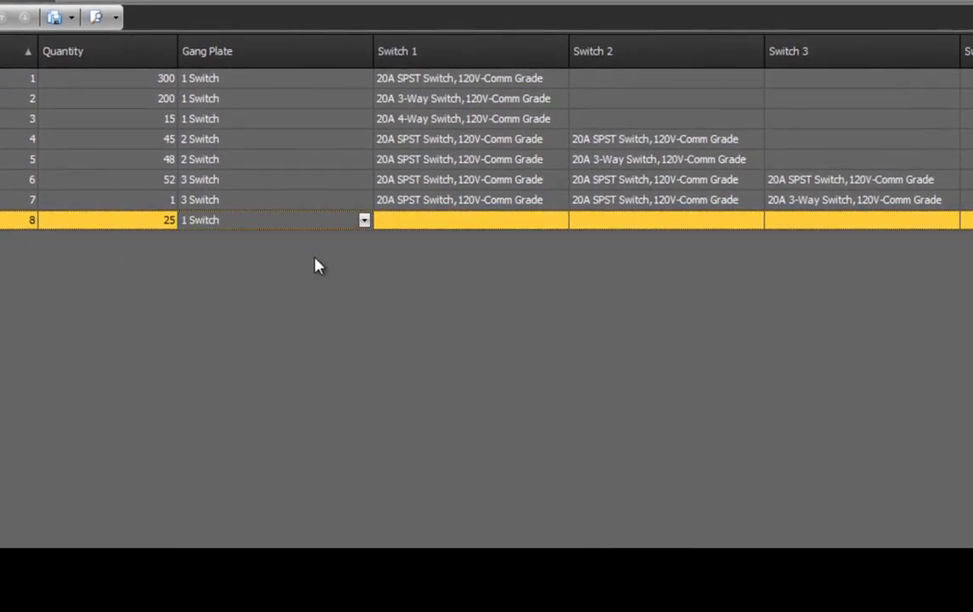
{"action": "left_click", "coordinate": [478, 224]}
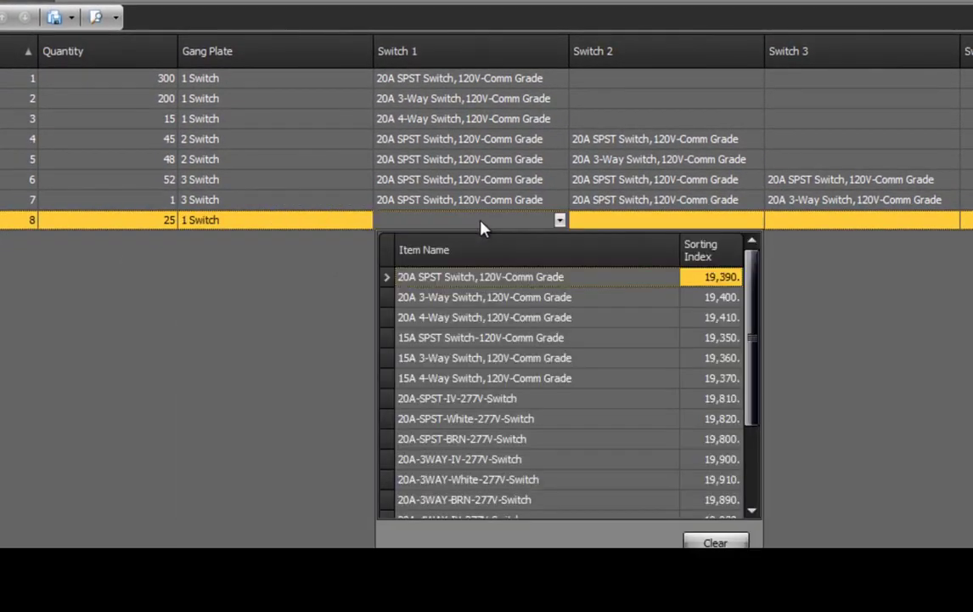
{"action": "left_click_drag", "start_coordinate": [759, 300], "coordinate": [756, 411]}
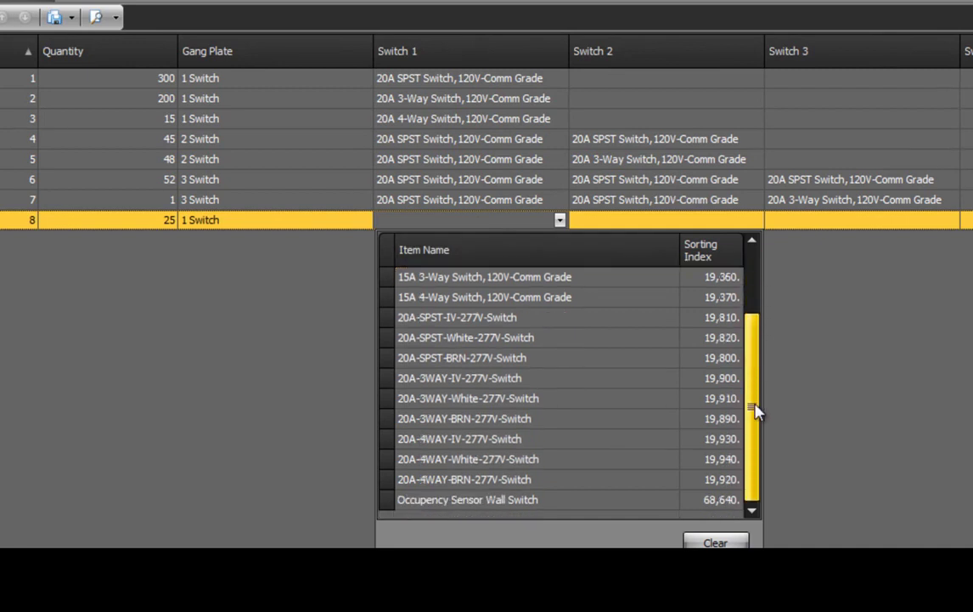
{"action": "left_click", "coordinate": [628, 501]}
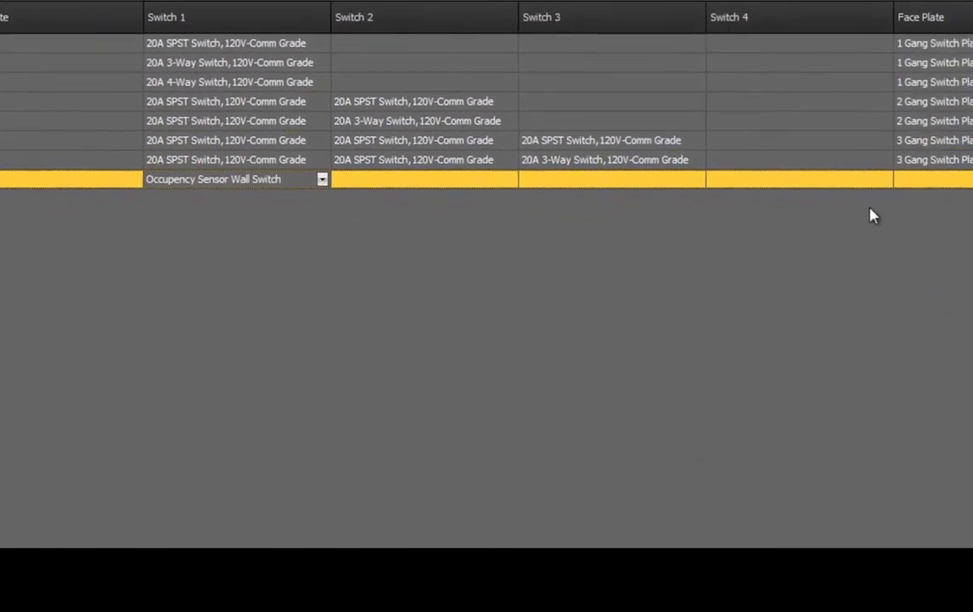
{"action": "left_click", "coordinate": [750, 160]}
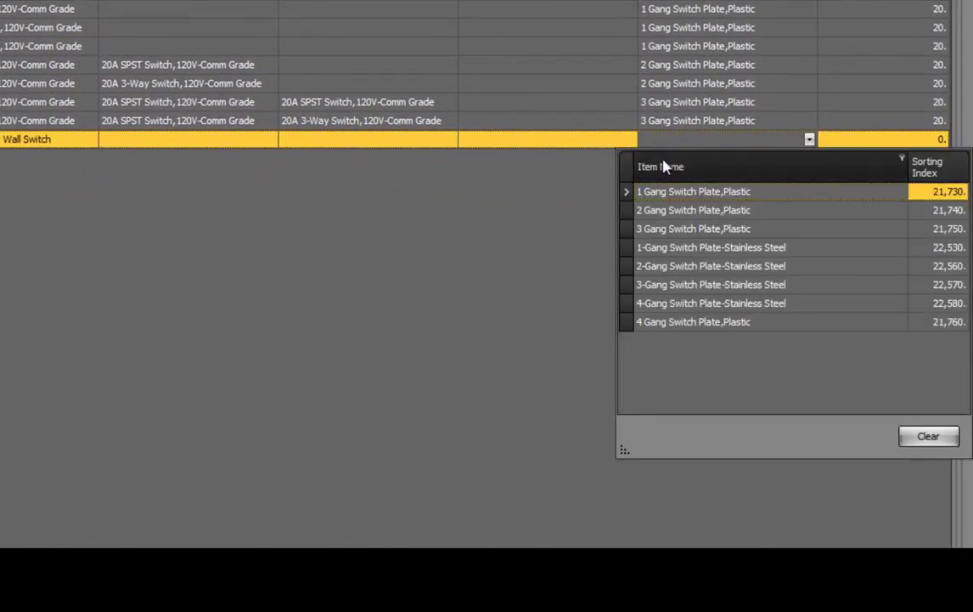
{"action": "left_click", "coordinate": [667, 191]}
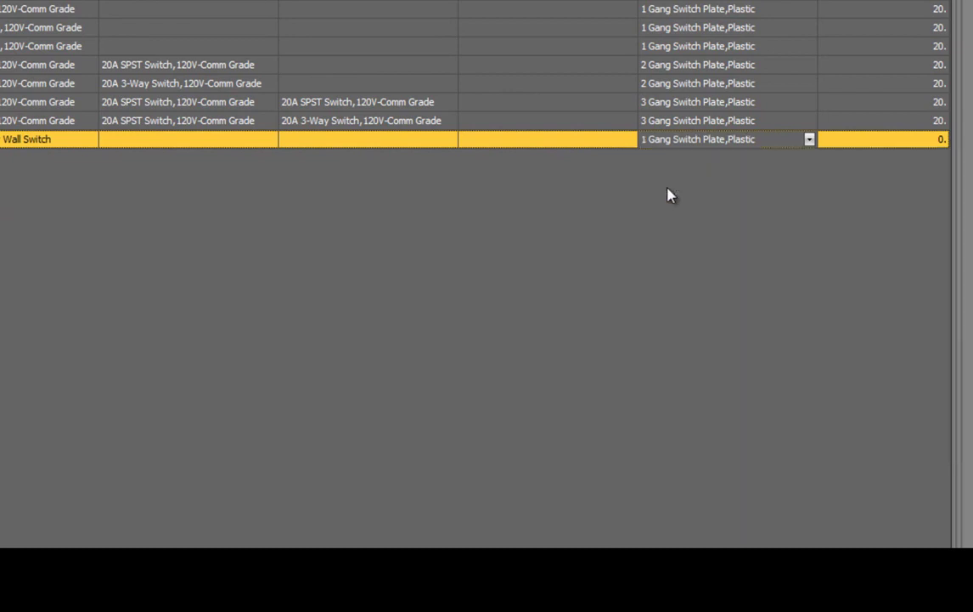
{"action": "left_click", "coordinate": [830, 140]}
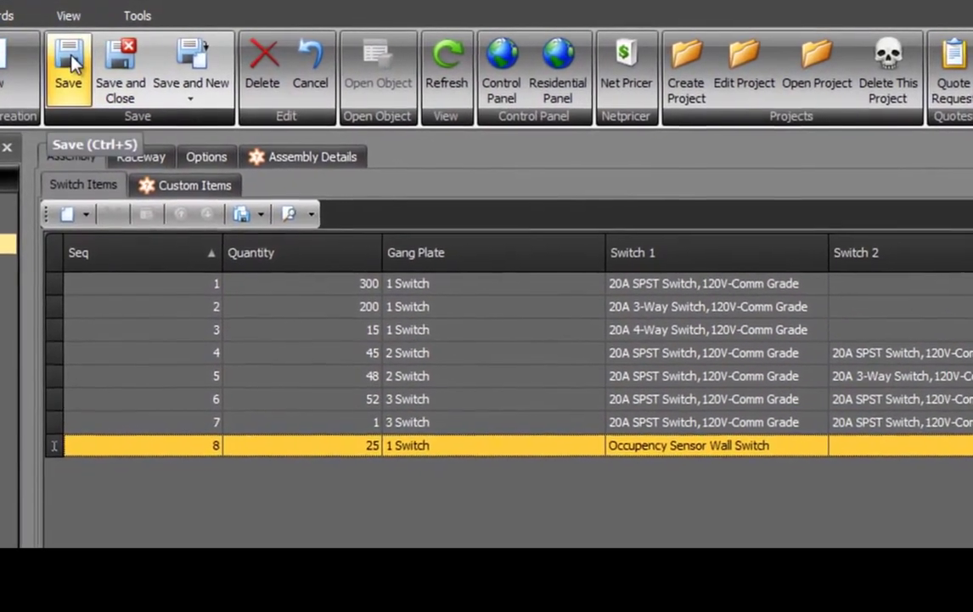
{"action": "left_click", "coordinate": [72, 56]}
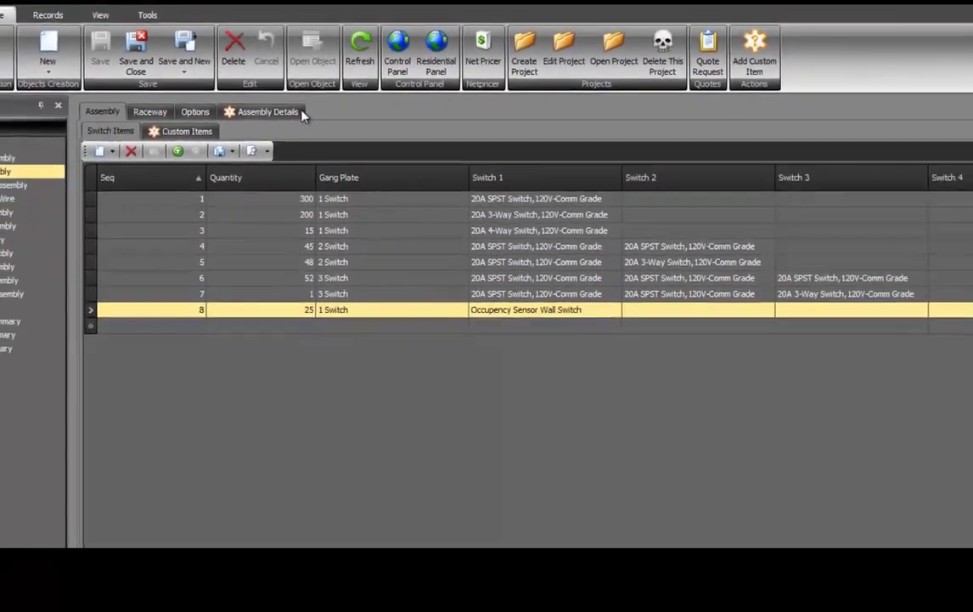
- Show Switch Assembly # 8's details: 20 items, $26,863.81, 1,440.7488 extended hours
{"action": "left_click", "coordinate": [299, 113]}
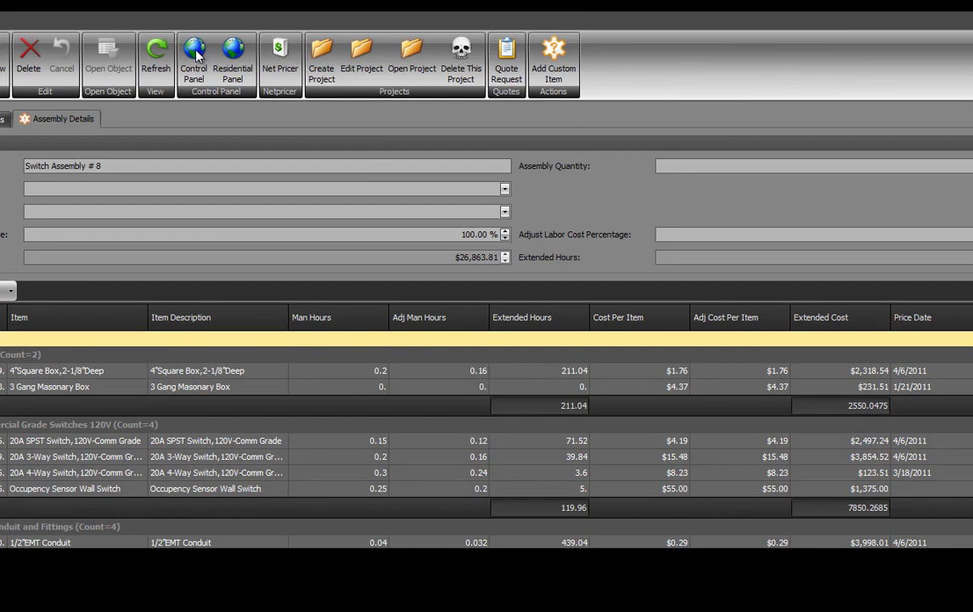
- Leave the saved Switch Assembly # 8 for the Control Panel
{"action": "left_click", "coordinate": [196, 53]}
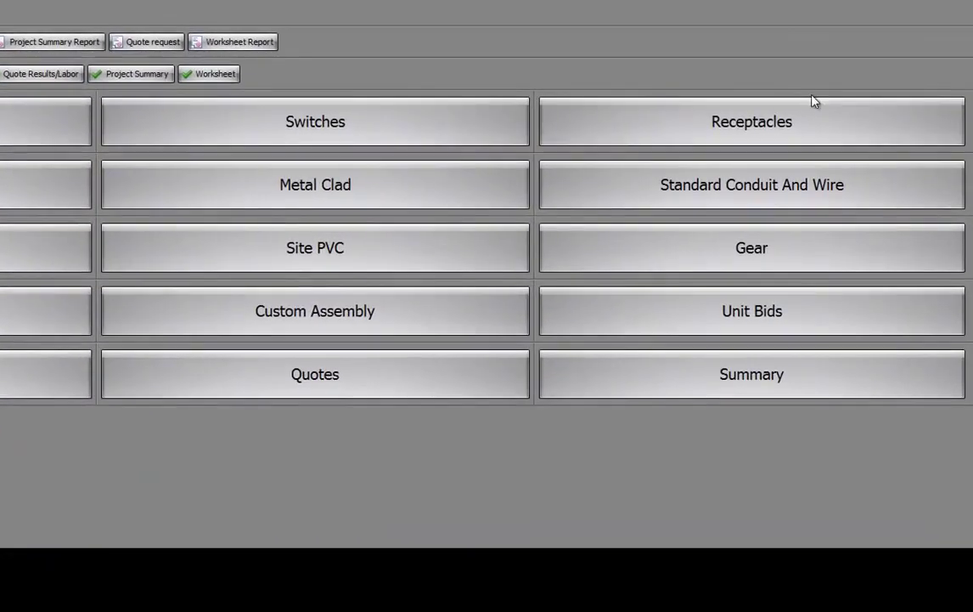
- Create a new receptacle assembly and look over its four preset duplex and GFCI rows
{"action": "left_click", "coordinate": [807, 128]}
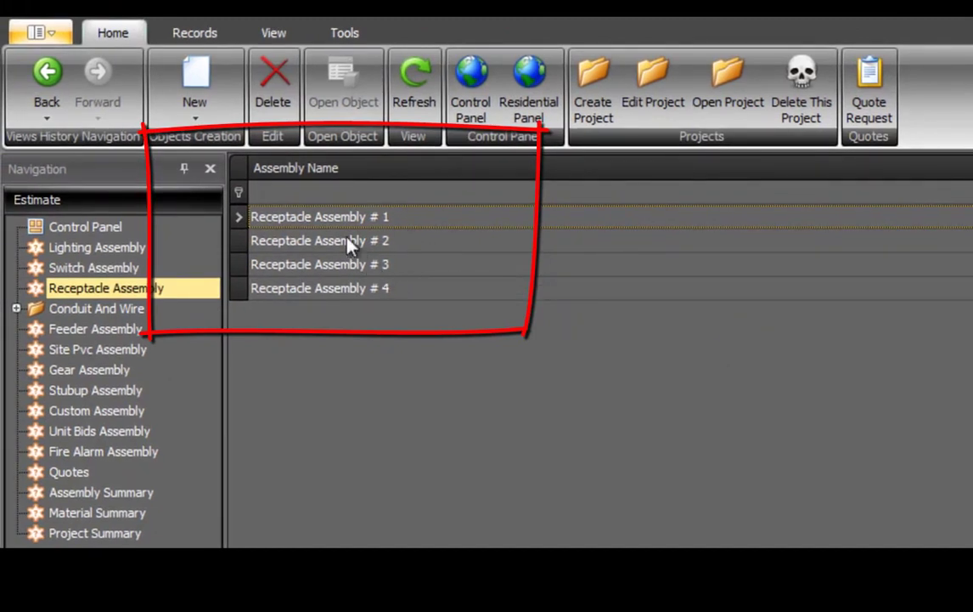
{"action": "left_click", "coordinate": [201, 80]}
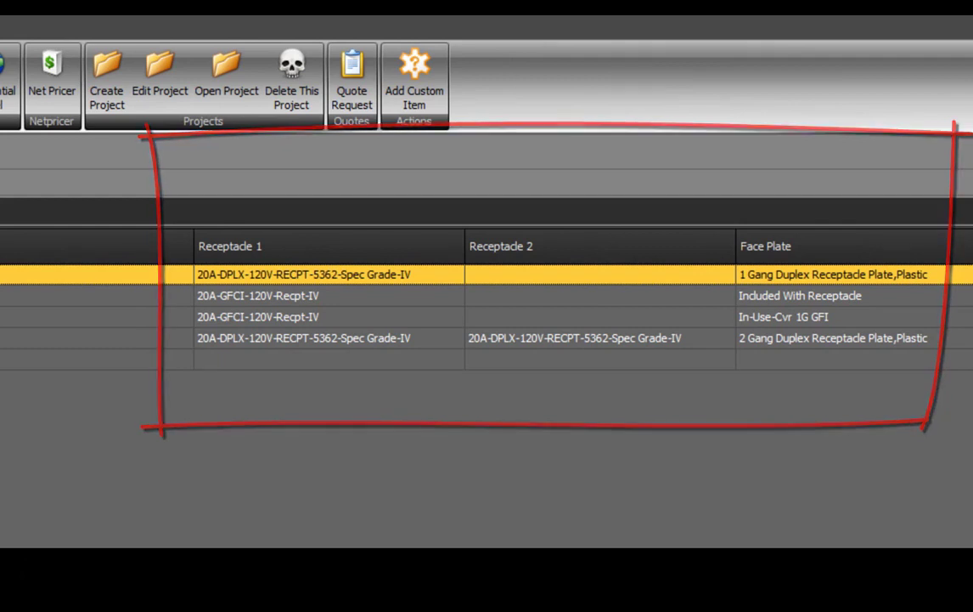
{"action": "left_click", "coordinate": [258, 296]}
{"action": "left_click", "coordinate": [257, 317]}
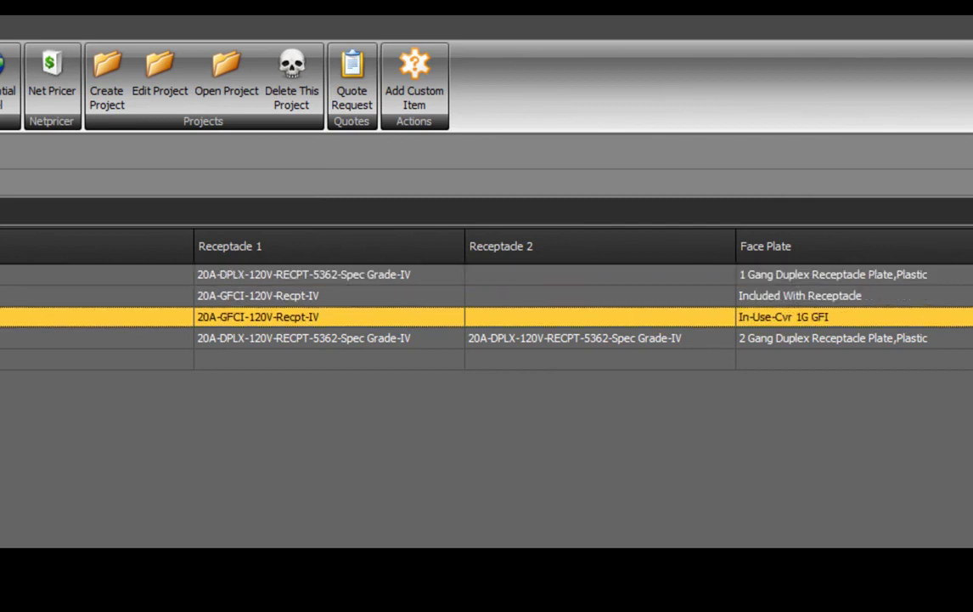
- Fill the four receptacle Quantity cells with 200, 100, 25 and 12, then save
{"action": "left_click", "coordinate": [185, 167]}
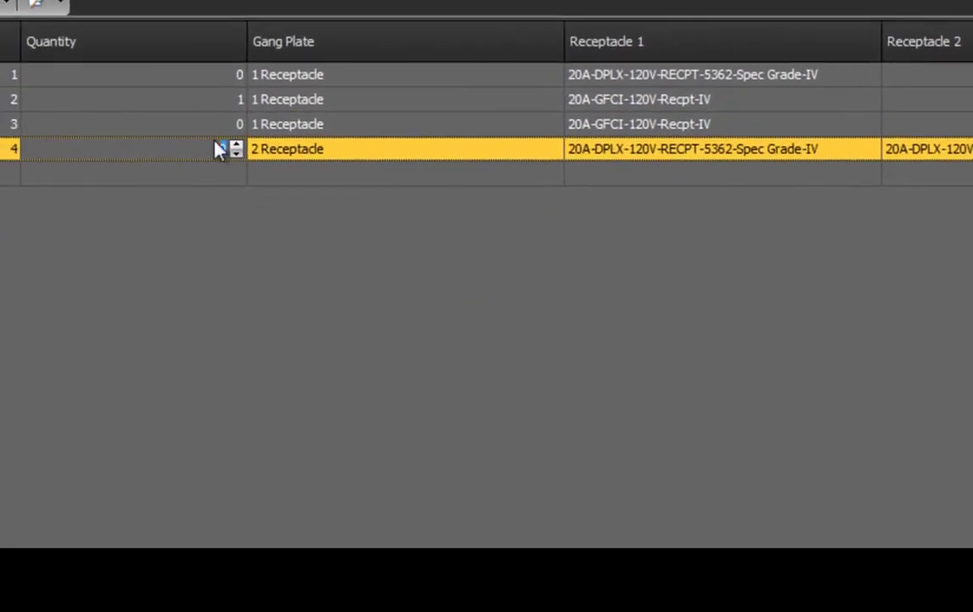
{"action": "left_click", "coordinate": [208, 75]}
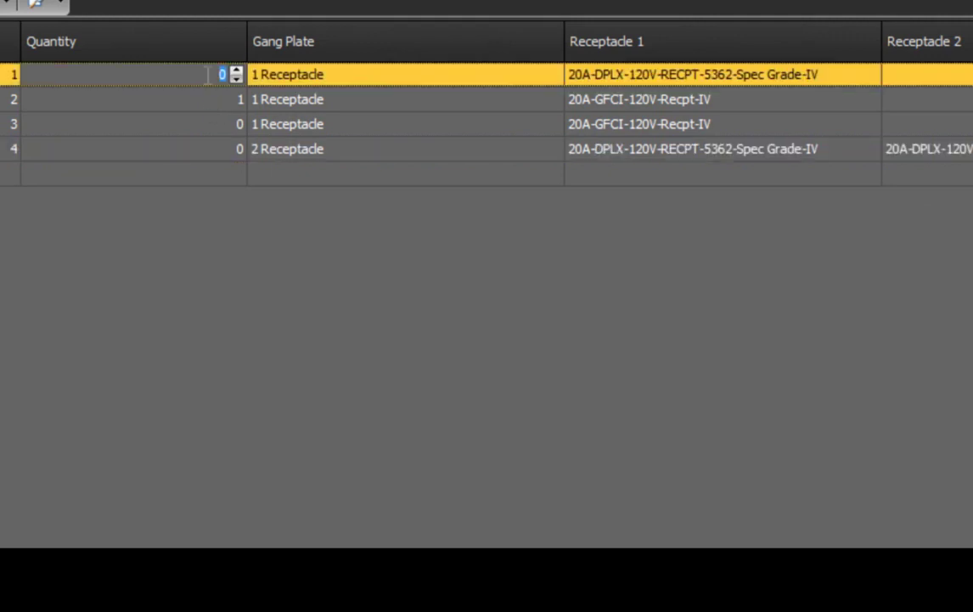
{"action": "type", "text": "200"}
{"action": "key", "text": "Return"}
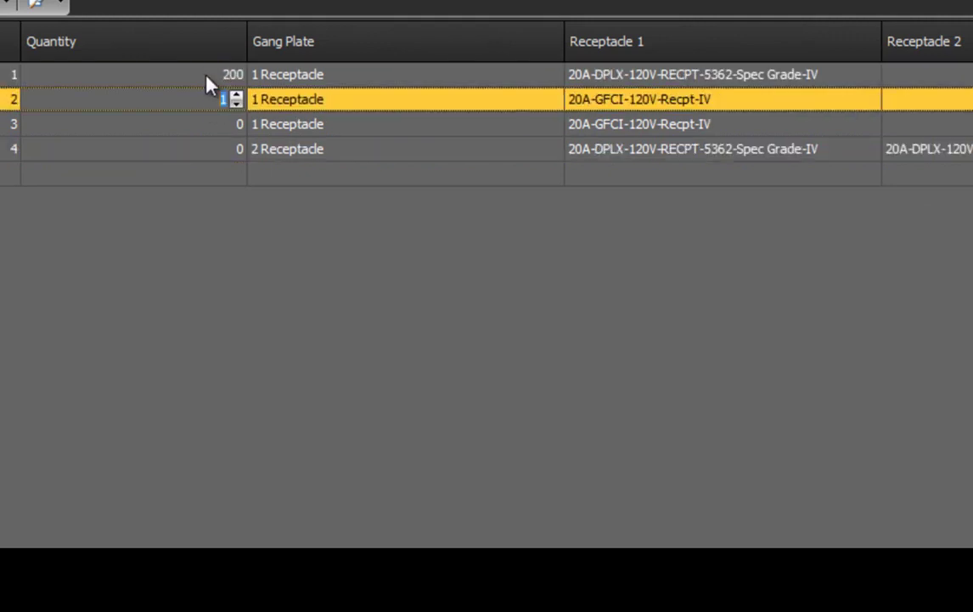
{"action": "type", "text": "100"}
{"action": "key", "text": "Return"}
{"action": "type", "text": "25"}
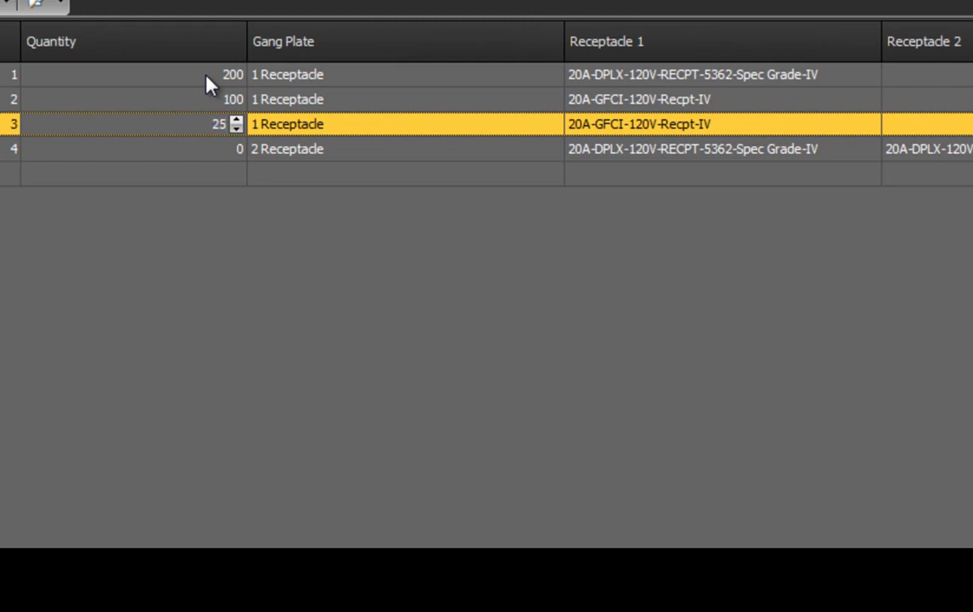
{"action": "key", "text": "Return"}
{"action": "type", "text": "12"}
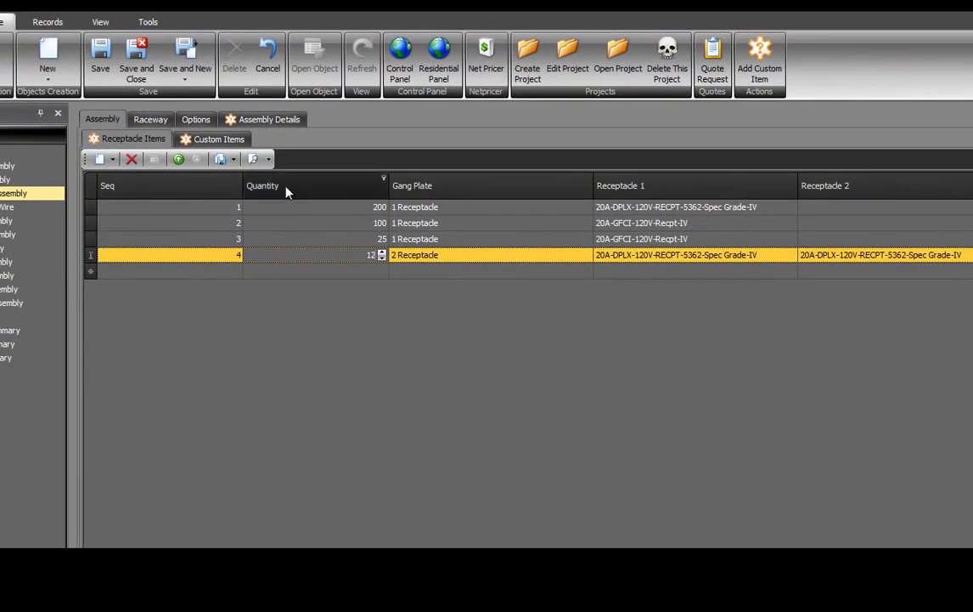
{"action": "left_click", "coordinate": [106, 55]}
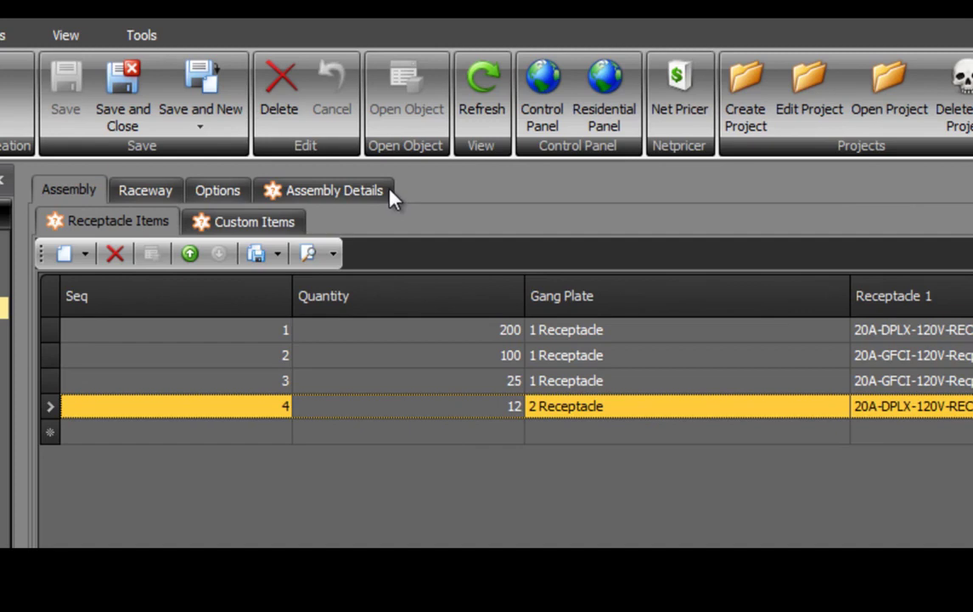
- Review the itemized cost grid for Receptacle Assembly # 5, then return to the Control Panel
{"action": "left_click", "coordinate": [390, 193]}
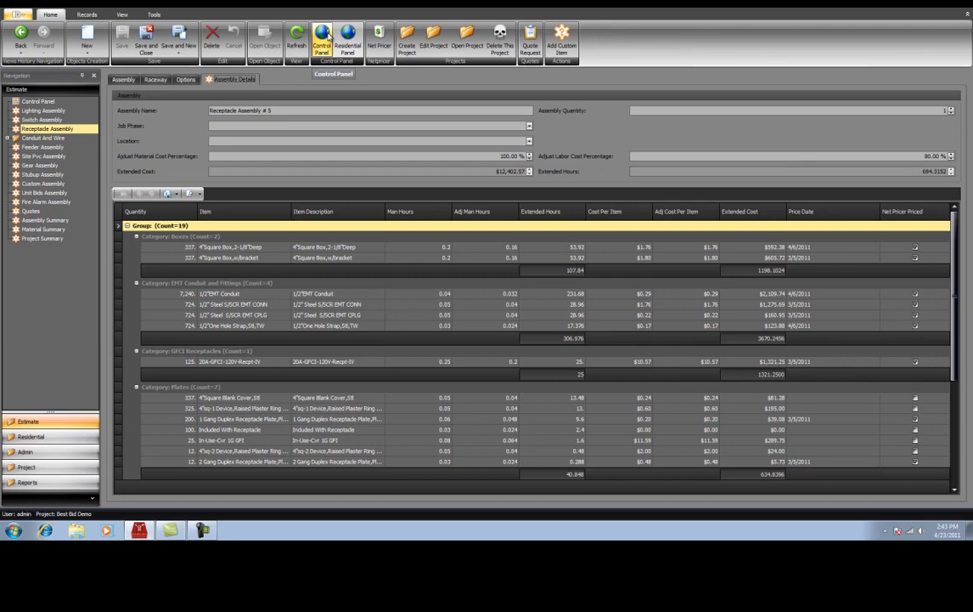
{"action": "left_click", "coordinate": [328, 34]}
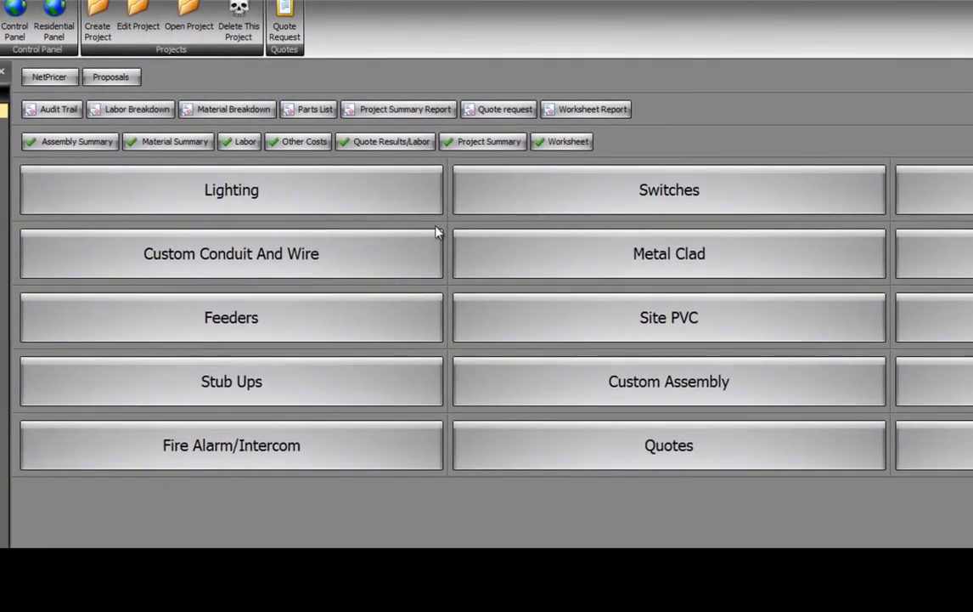
- Point out Custom Conduit And Wire, Metal Clad and Standard Conduit And Wire, then open Custom Conduit And Wire
{"action": "left_click", "coordinate": [416, 244]}
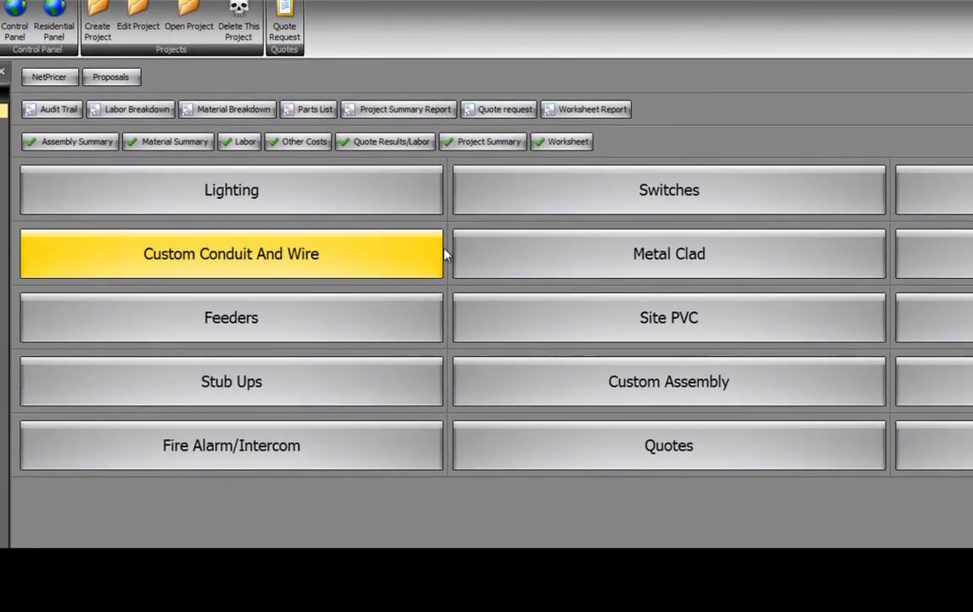
{"action": "left_click", "coordinate": [463, 256]}
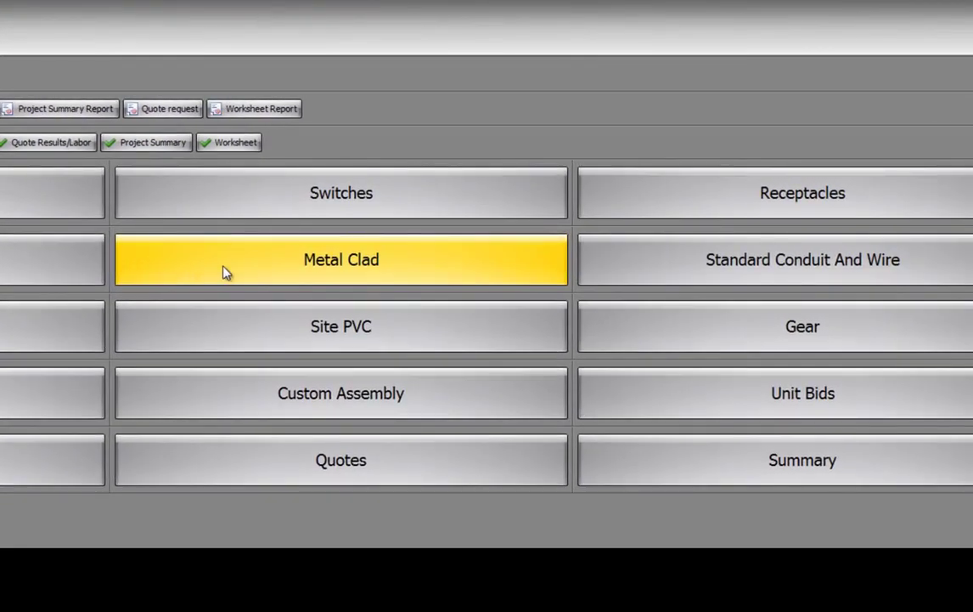
{"action": "left_click", "coordinate": [591, 272]}
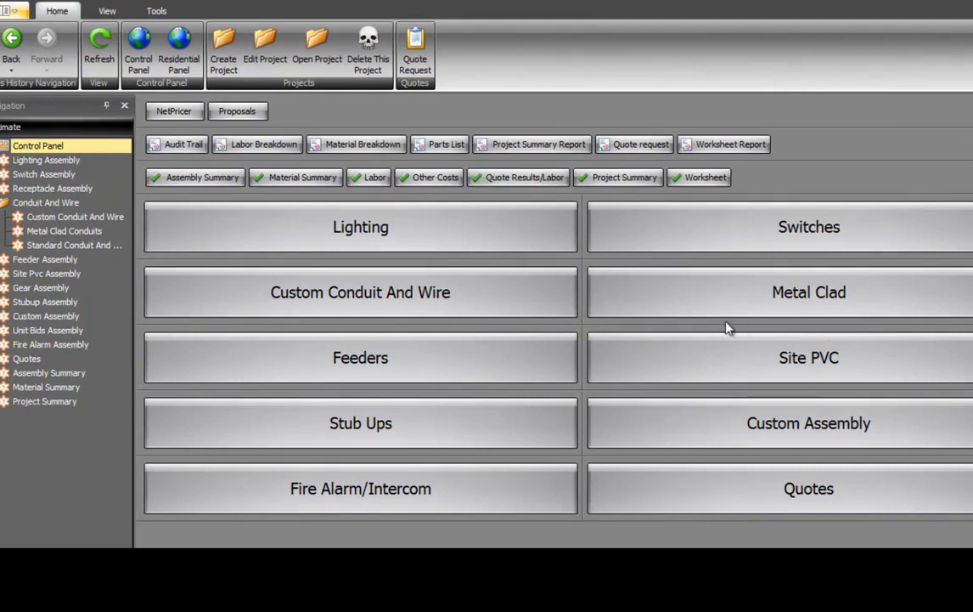
{"action": "left_click", "coordinate": [548, 310]}
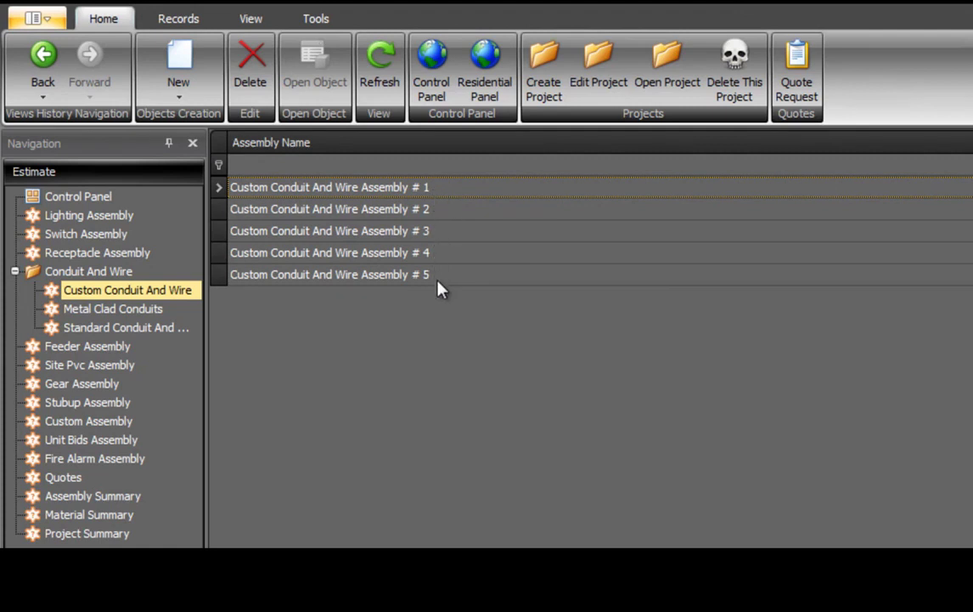
- Create a new custom conduit assembly tagged FAN #1 with a 3/4 raceway size
{"action": "left_click", "coordinate": [183, 58]}
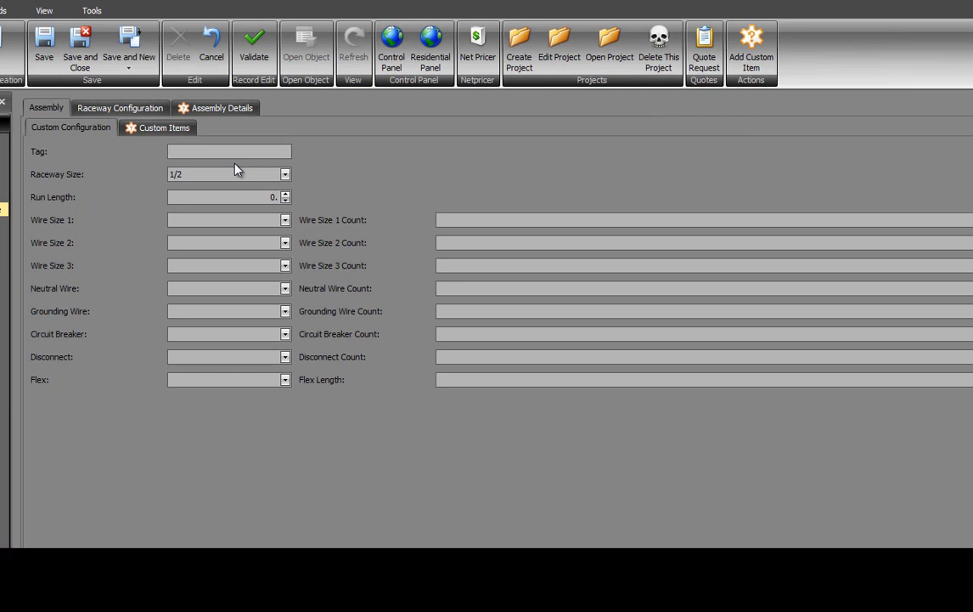
{"action": "type", "text": "FAN #"}
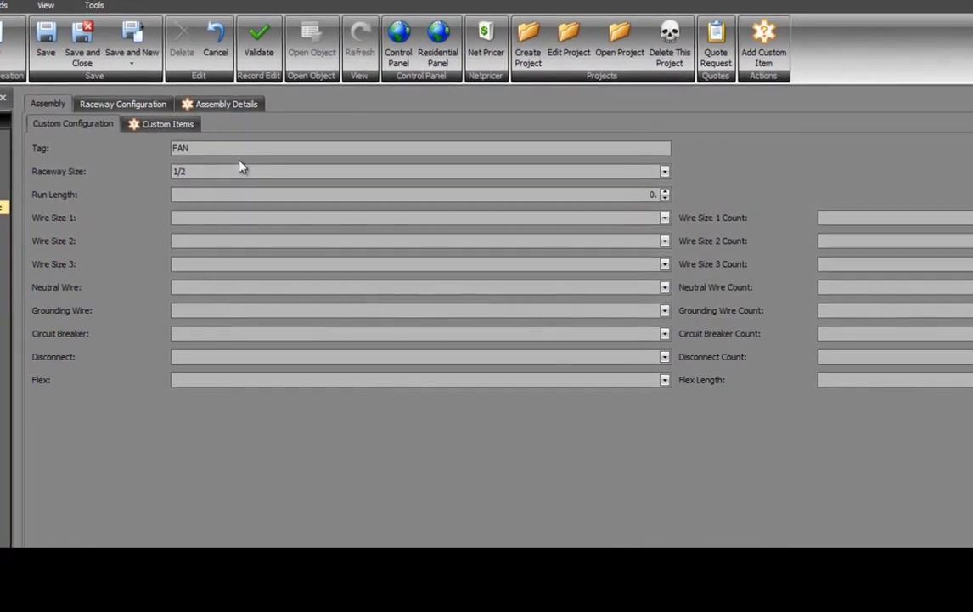
{"action": "type", "text": "1"}
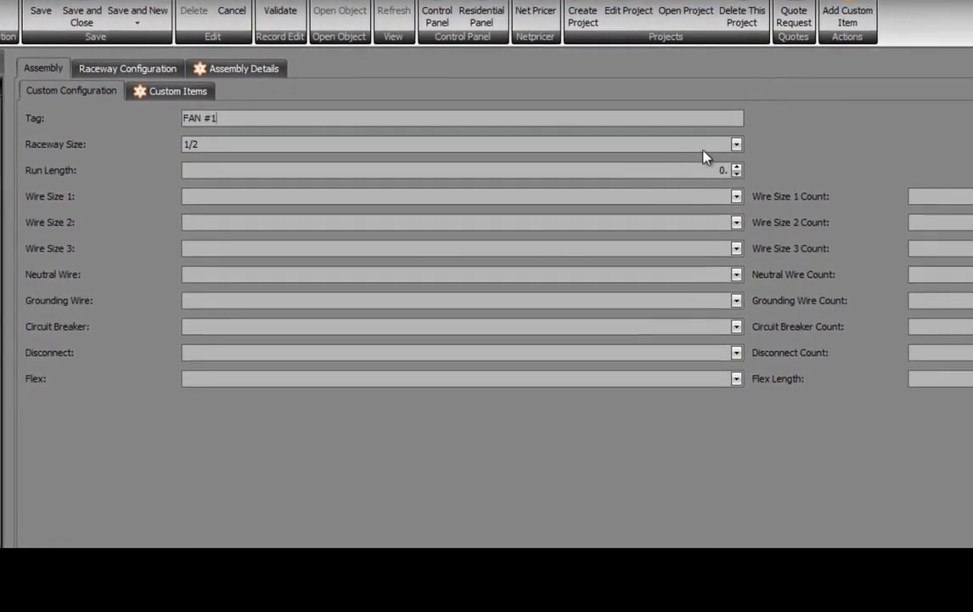
{"action": "left_click", "coordinate": [735, 145]}
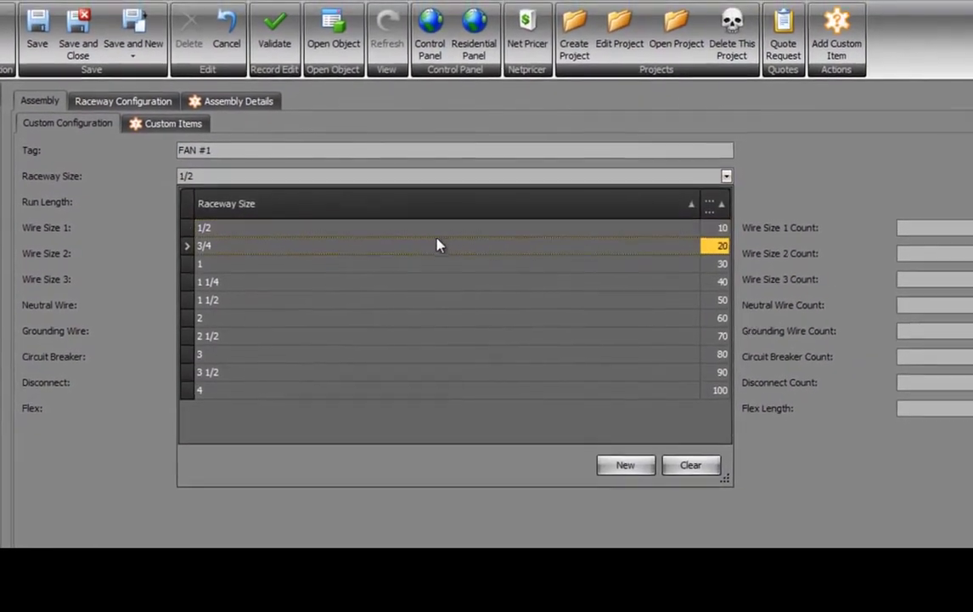
{"action": "left_click", "coordinate": [431, 247]}
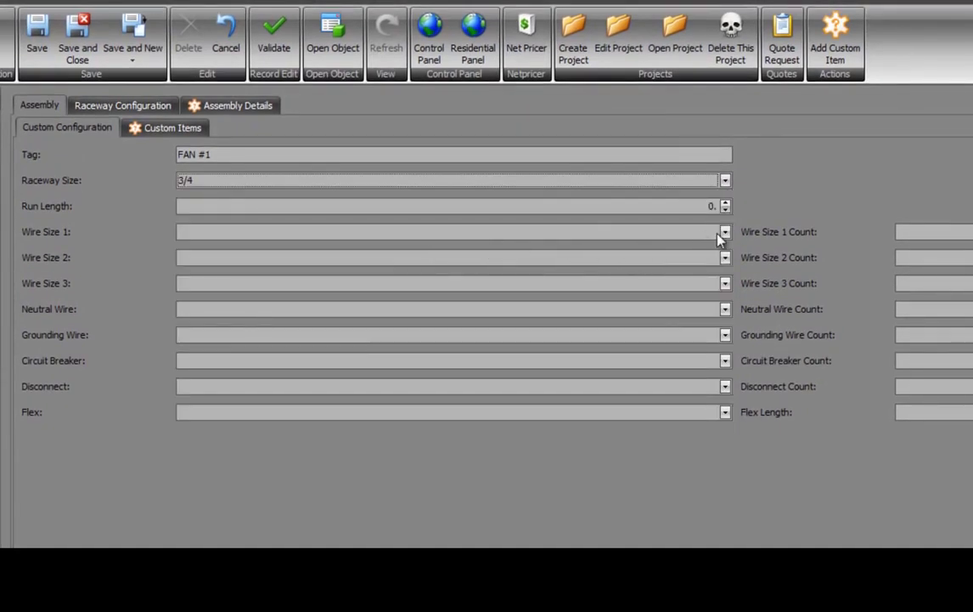
- Set three 10 THHN conductors, a 100 run length, and 10 THHN grounding wire
{"action": "left_click", "coordinate": [725, 233]}
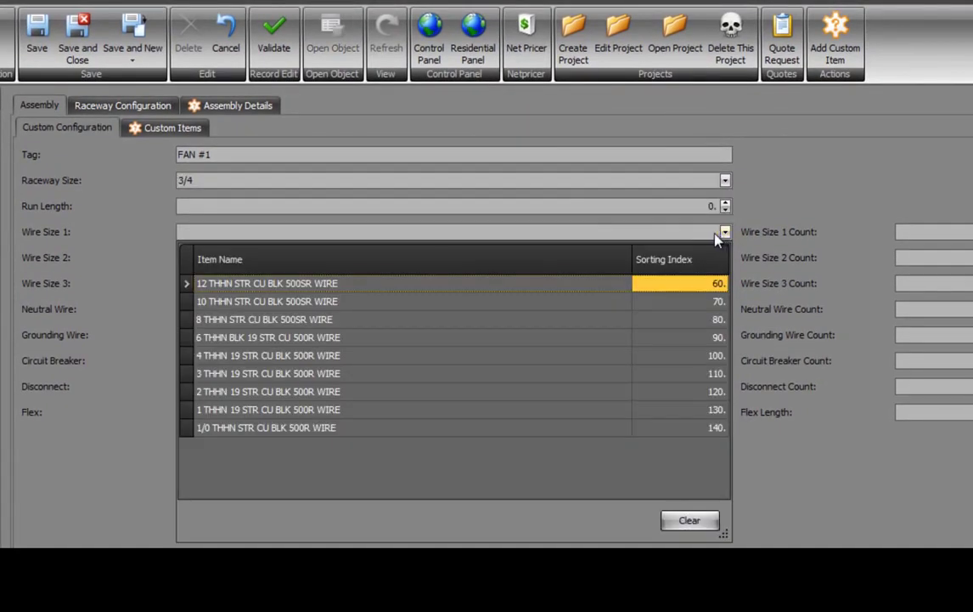
{"action": "left_click", "coordinate": [557, 302]}
{"action": "left_click", "coordinate": [700, 206]}
{"action": "type", "text": "100"}
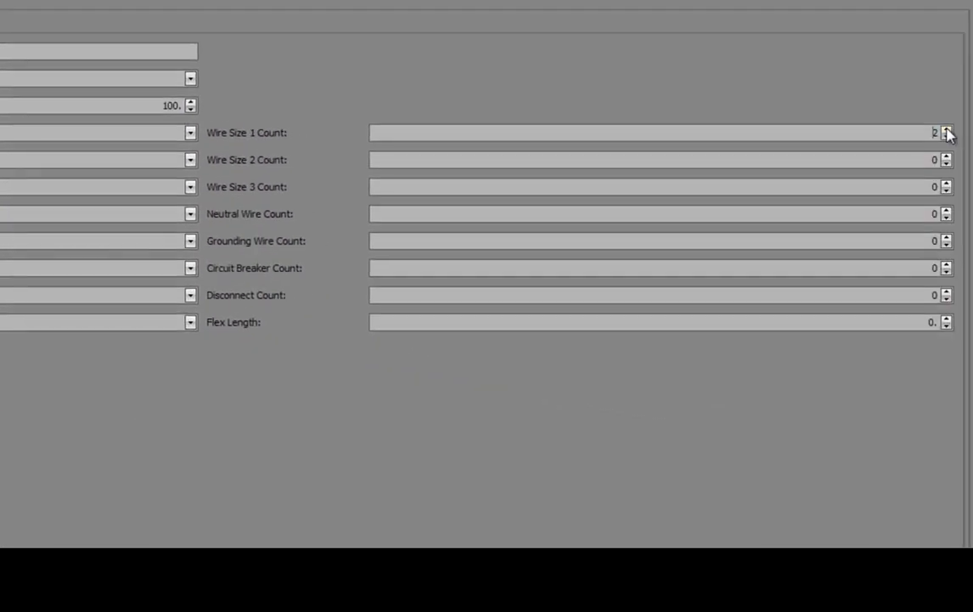
{"action": "left_click", "coordinate": [947, 130]}
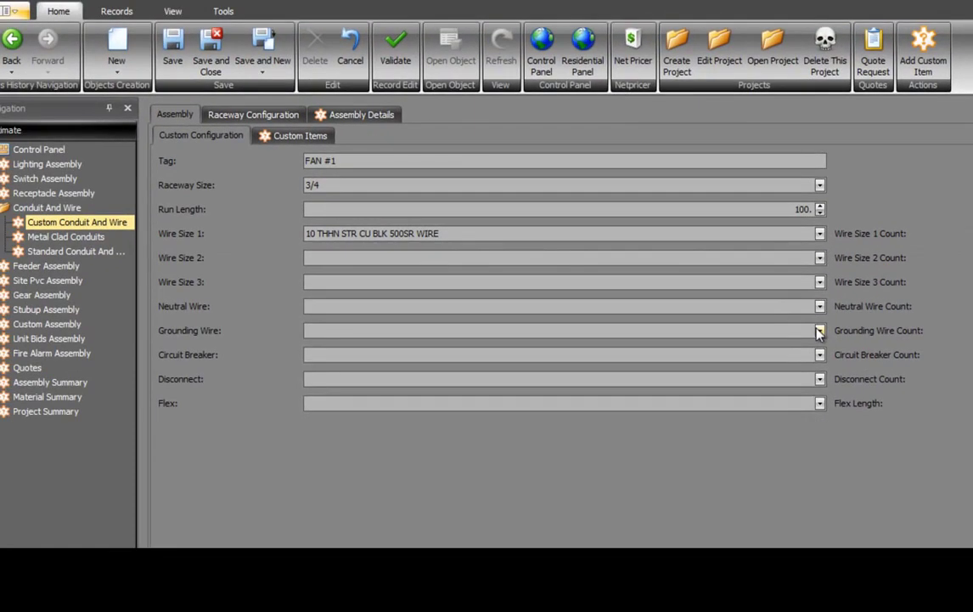
{"action": "left_click", "coordinate": [190, 241]}
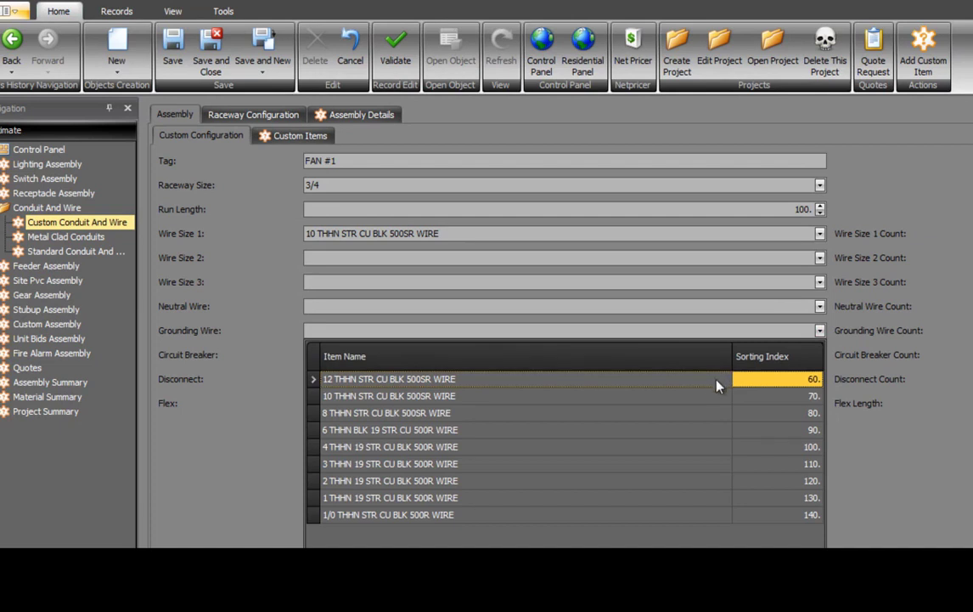
{"action": "left_click", "coordinate": [703, 399]}
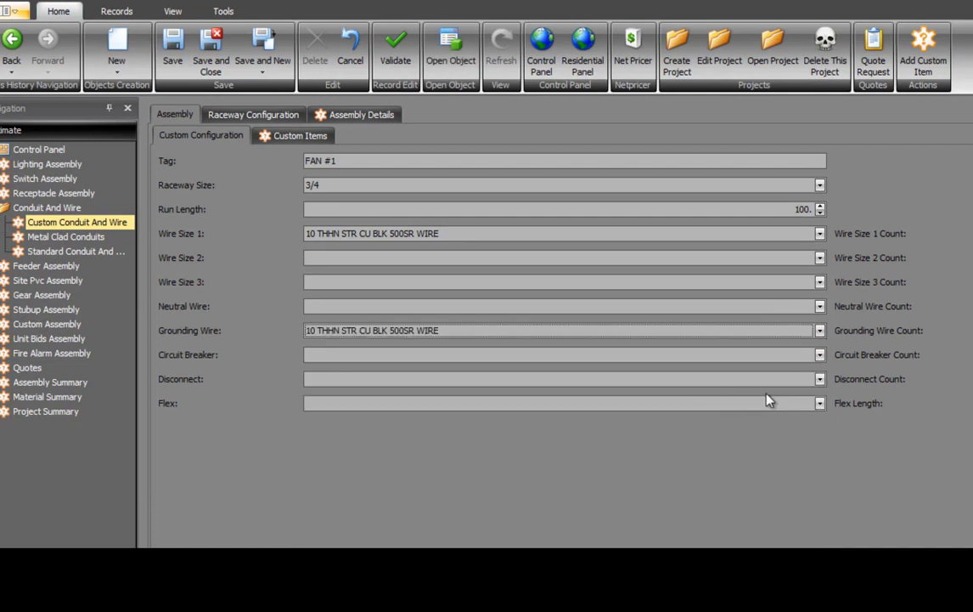